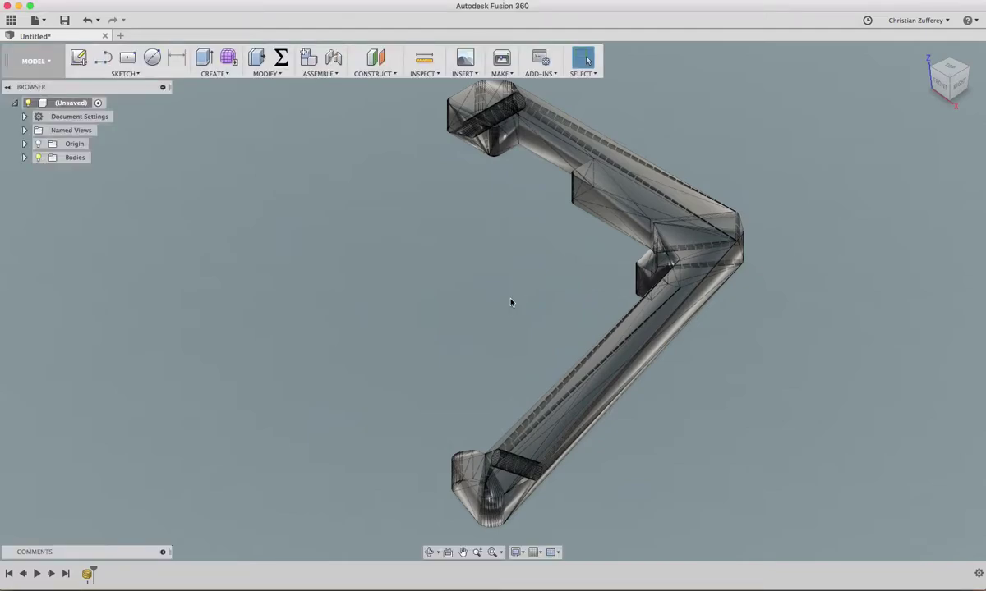
Step: Orbit the current model toward a top-down view
left_click(432, 554)
mouse_move(451, 409)
left_mouse_down()
mouse_move(477, 398)
mouse_move(420, 409)
mouse_move(442, 427)
mouse_move(476, 427)
mouse_move(442, 418)
mouse_move(448, 424)
left_mouse_up()
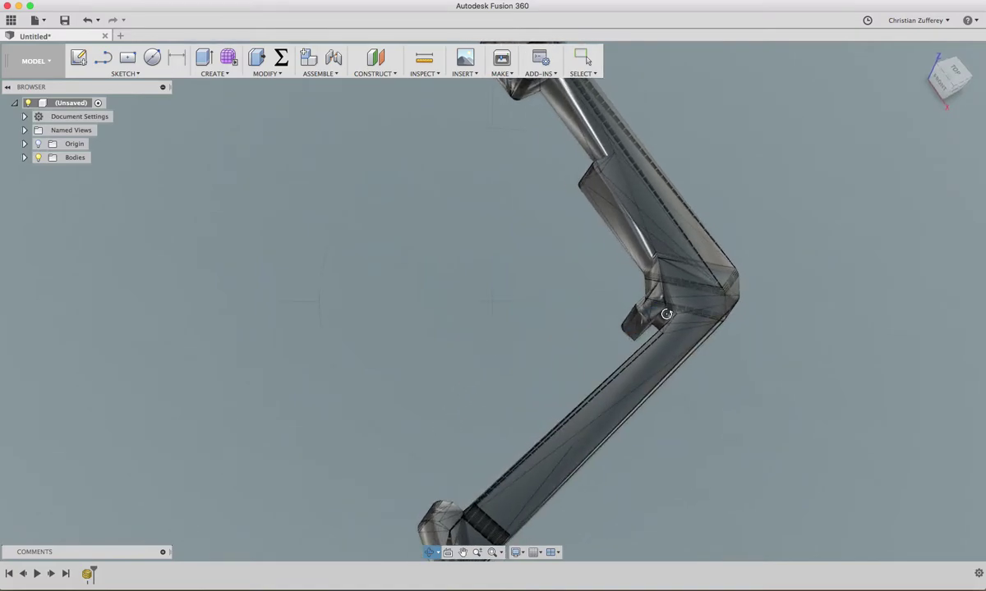
mouse_move(522, 306)
left_mouse_down()
mouse_move(557, 356)
mouse_move(531, 337)
mouse_move(531, 349)
left_mouse_up()
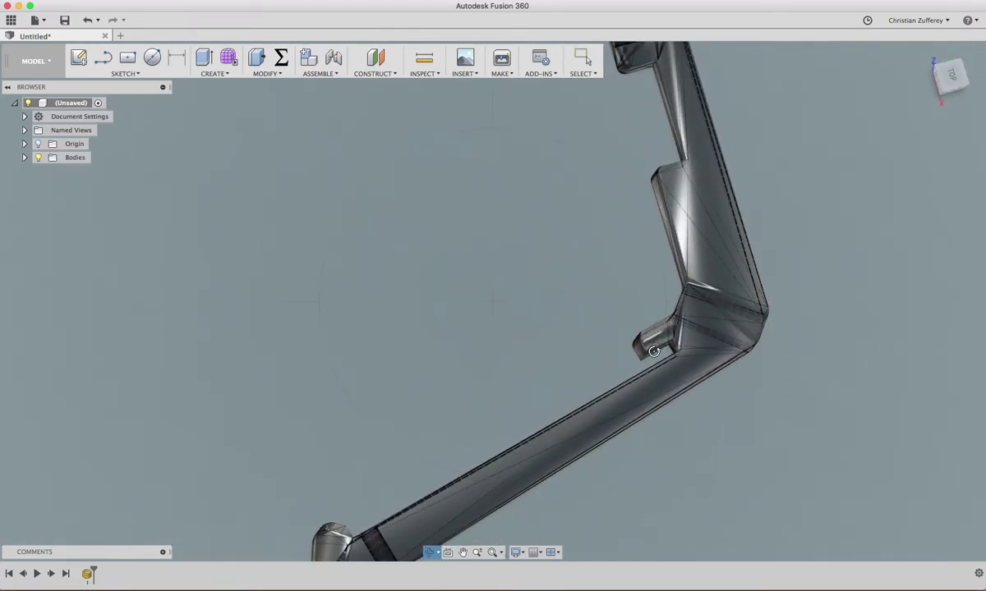
Step: Start a new design and insert the screen-holder STL file as a mesh
left_click(120, 35)
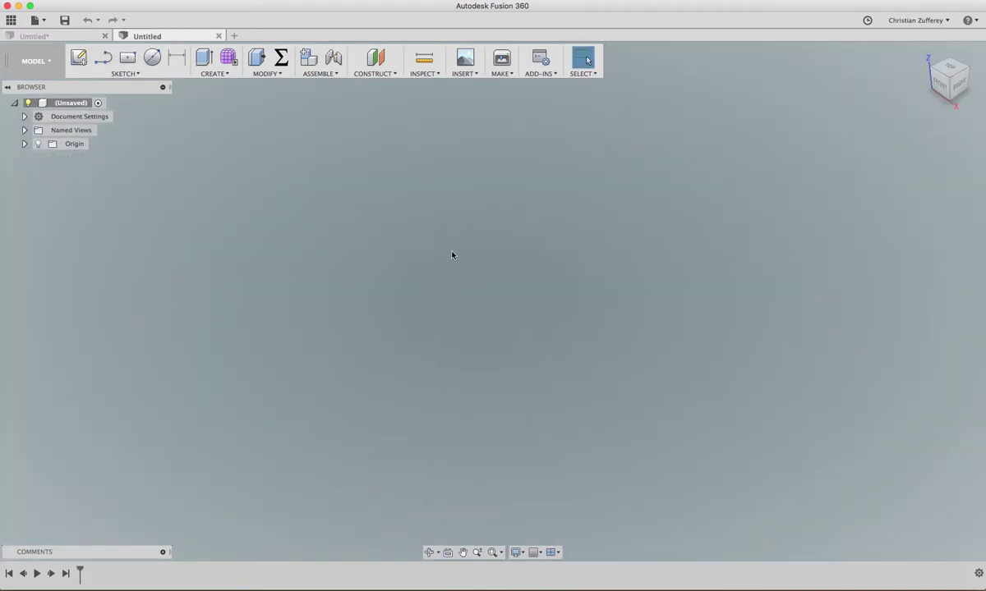
left_click(464, 73)
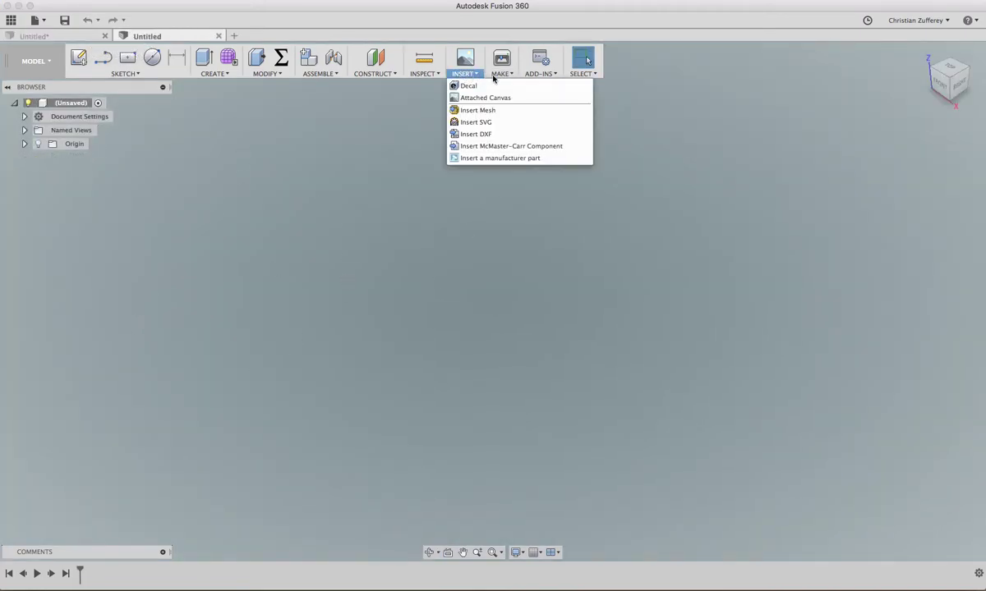
left_click(469, 110)
left_click(469, 111)
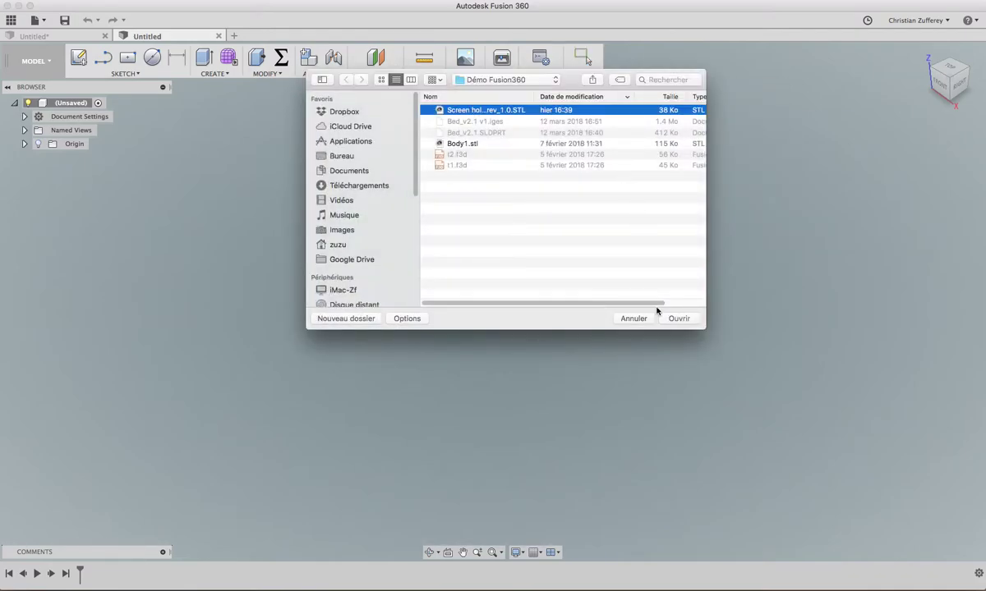
left_click(679, 319)
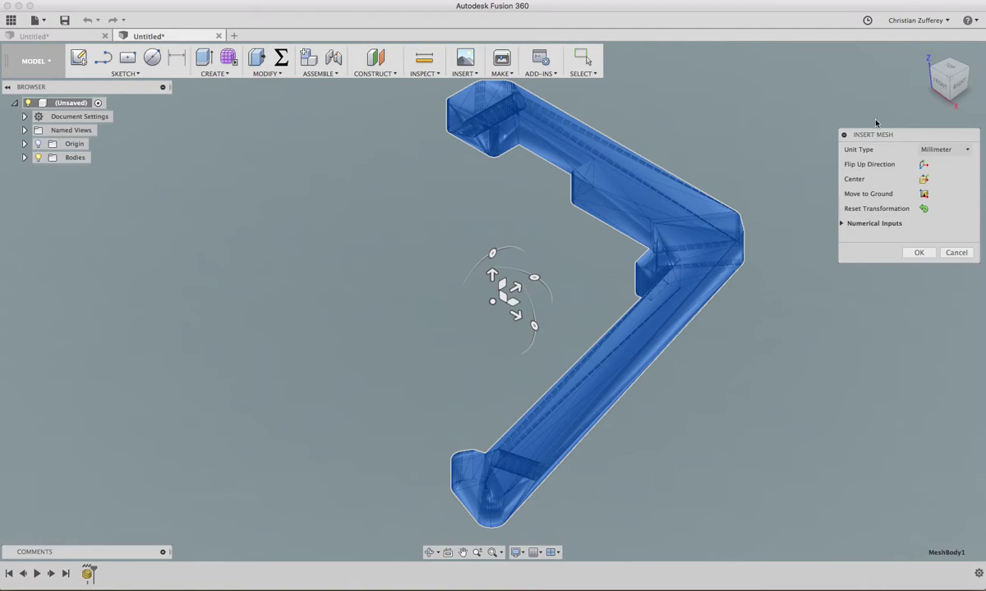
Step: In top view, rotate the mesh -15.0 deg so its long arm sits level, then confirm
left_click(943, 70)
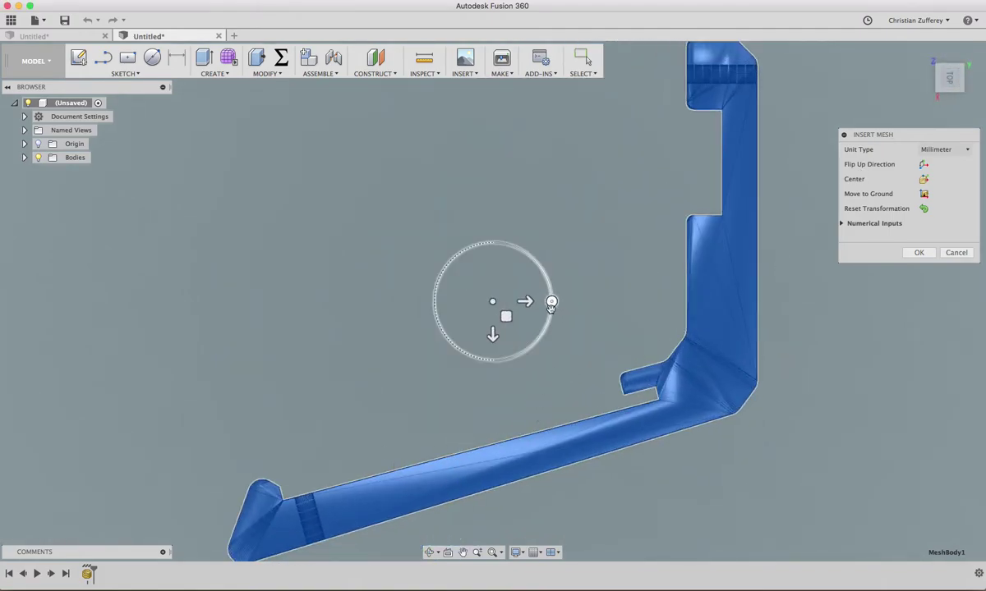
mouse_move(551, 303)
left_mouse_down()
mouse_move(546, 324)
mouse_move(549, 316)
left_mouse_up()
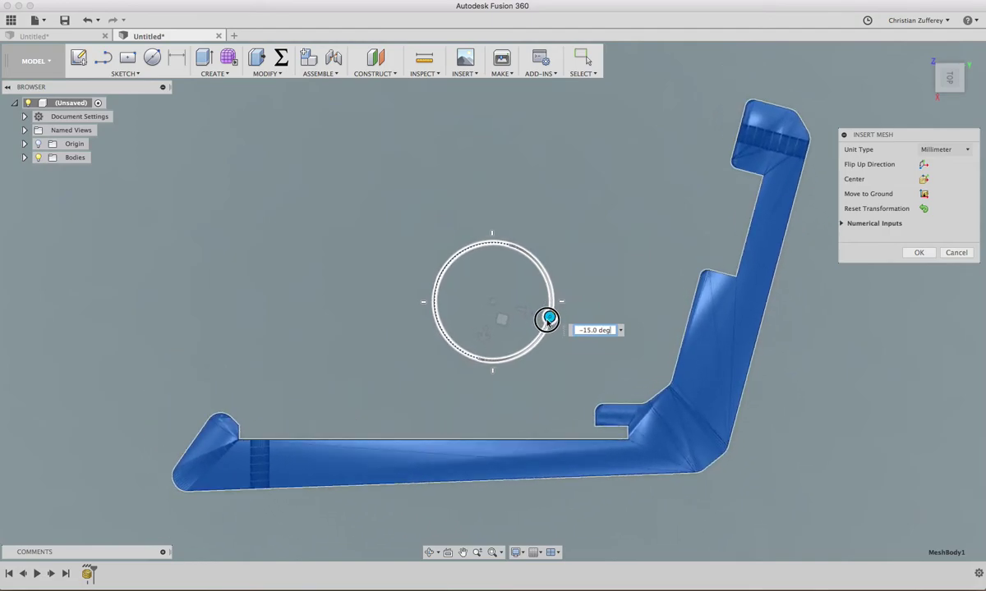
left_click(920, 255)
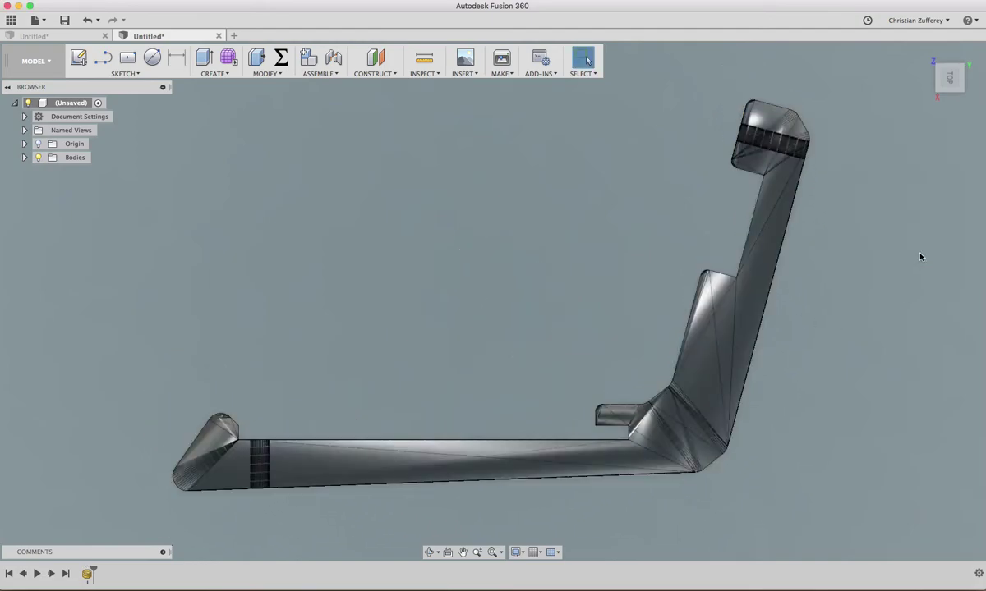
Step: Return to the home view and expand Bodies to show MeshBody1, briefly checking the MODIFY menu
left_click(924, 51)
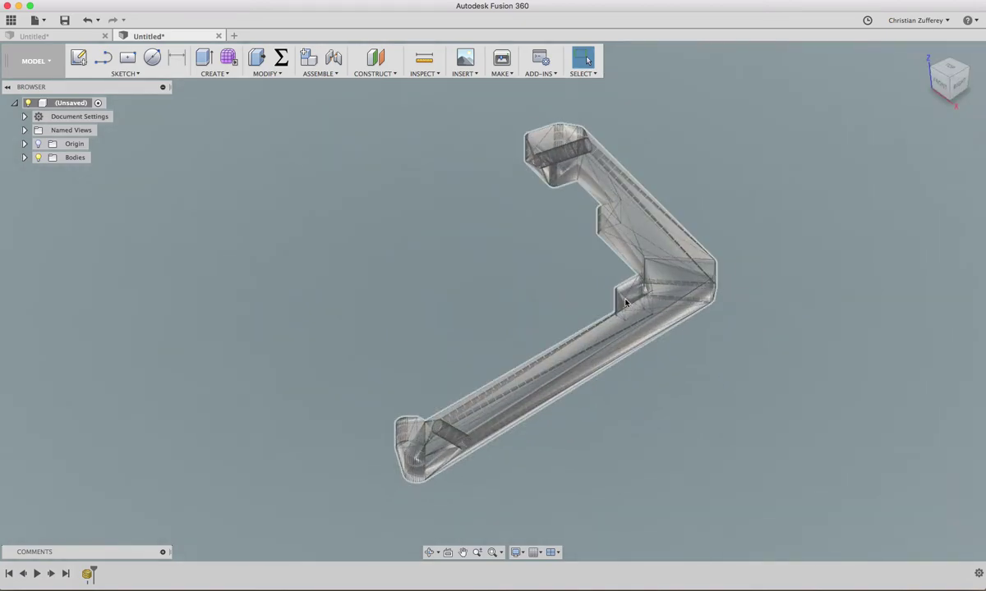
left_click(25, 158)
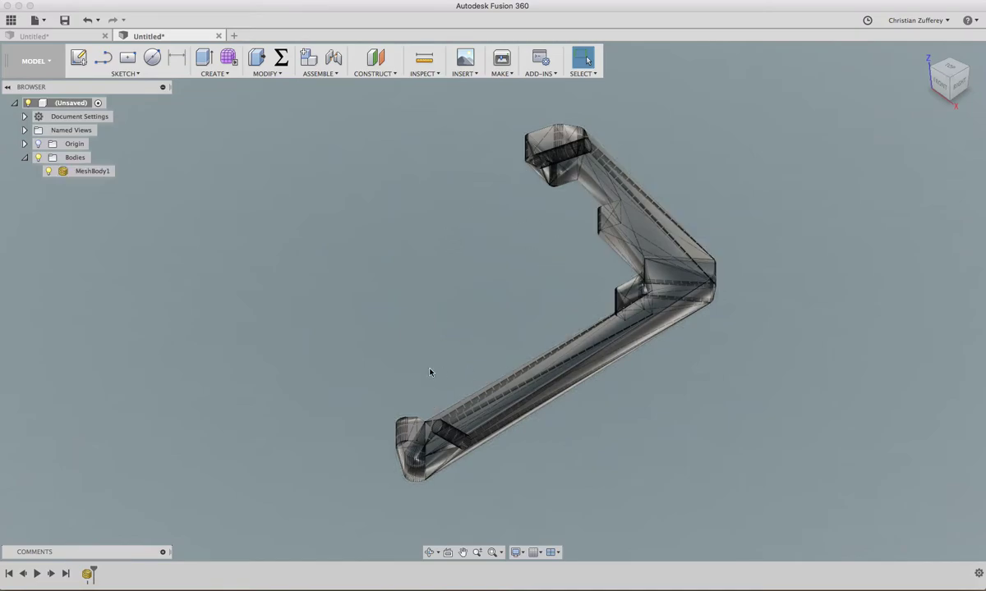
left_click(265, 74)
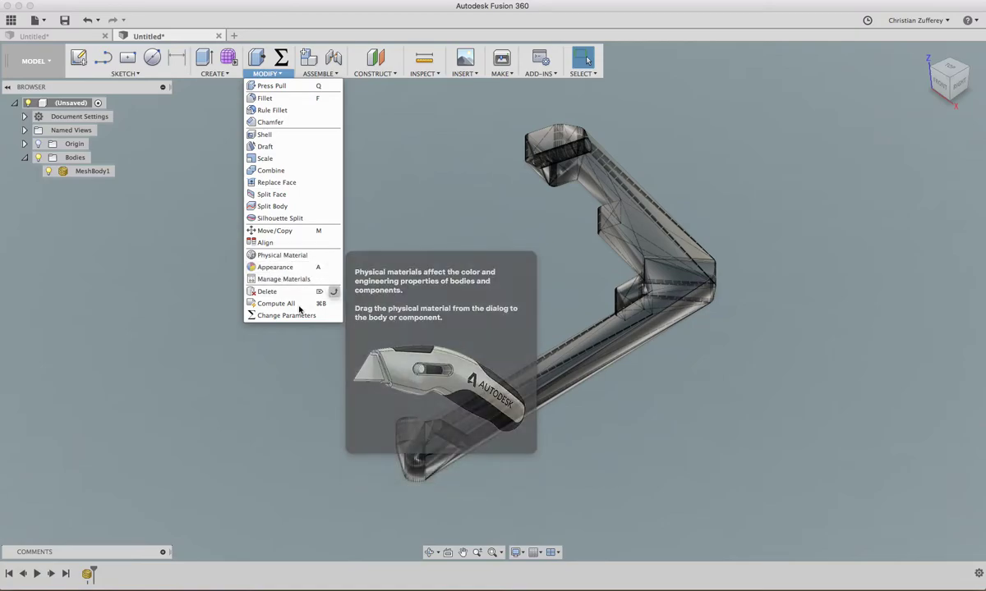
left_click(186, 284)
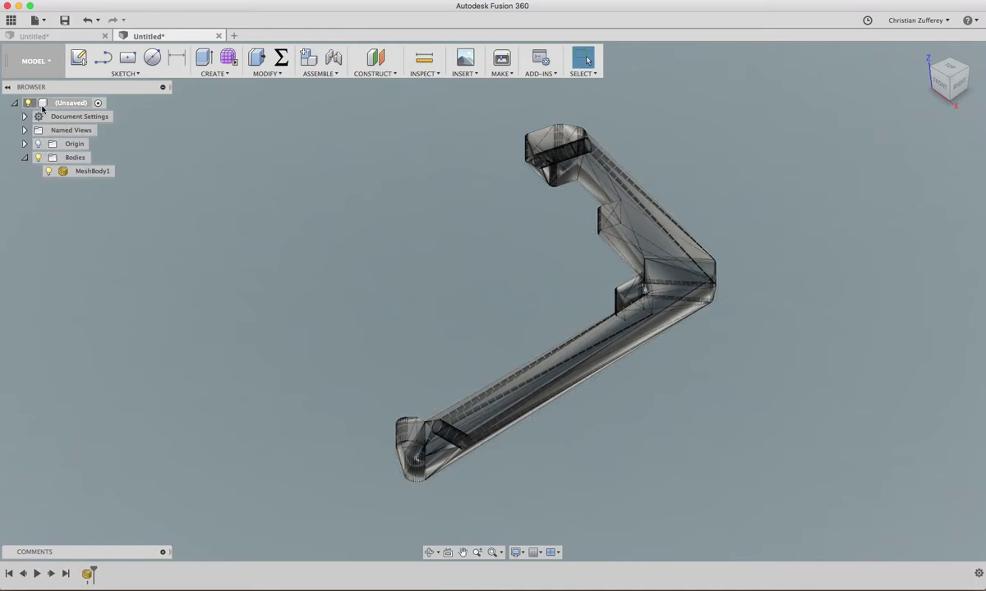
Step: Switch the design to Do not capture Design History, accepting the timeline removal warning
right_click(61, 103)
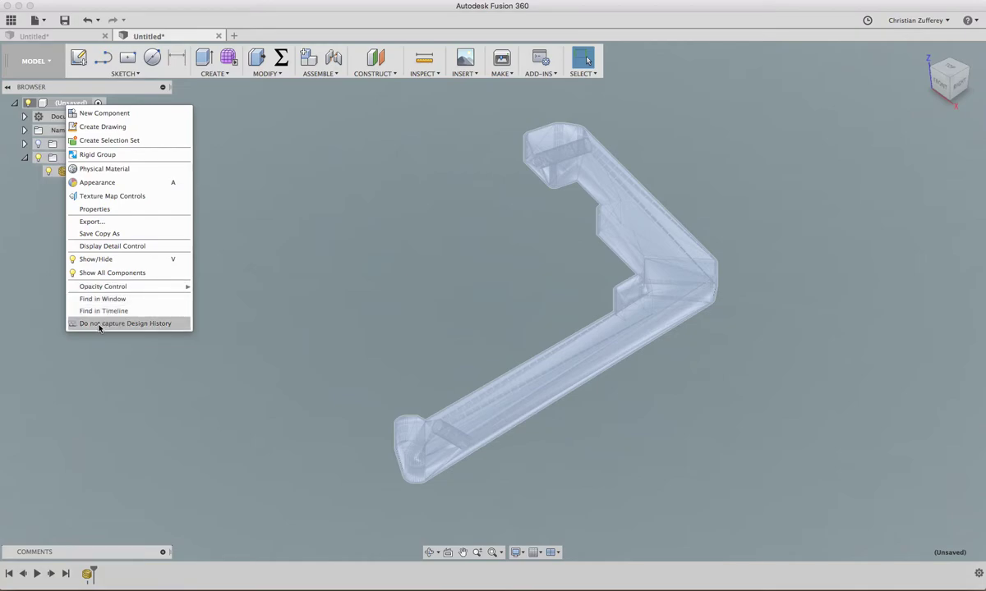
left_click(99, 325)
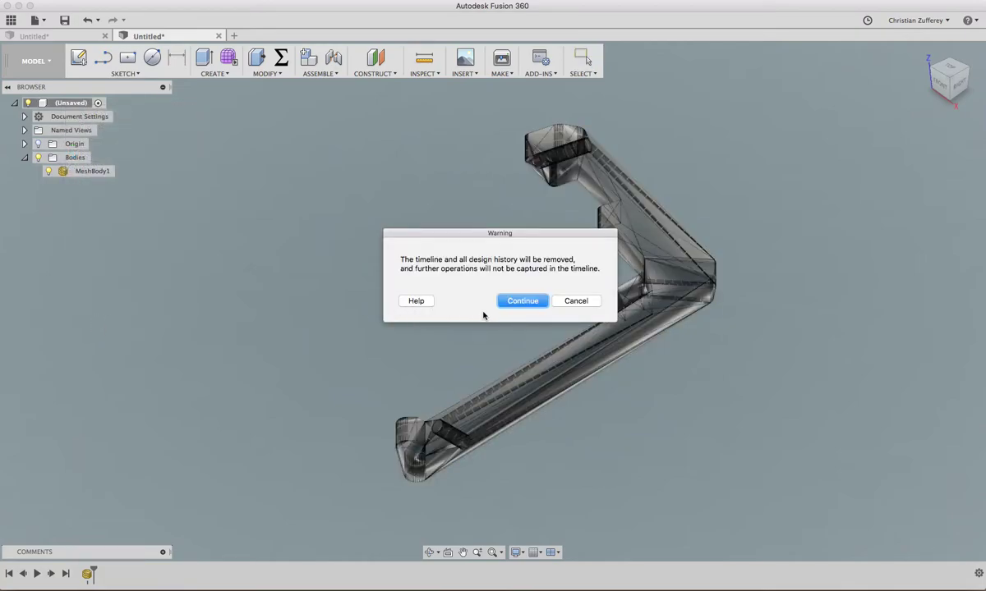
left_click(513, 301)
left_click(249, 73)
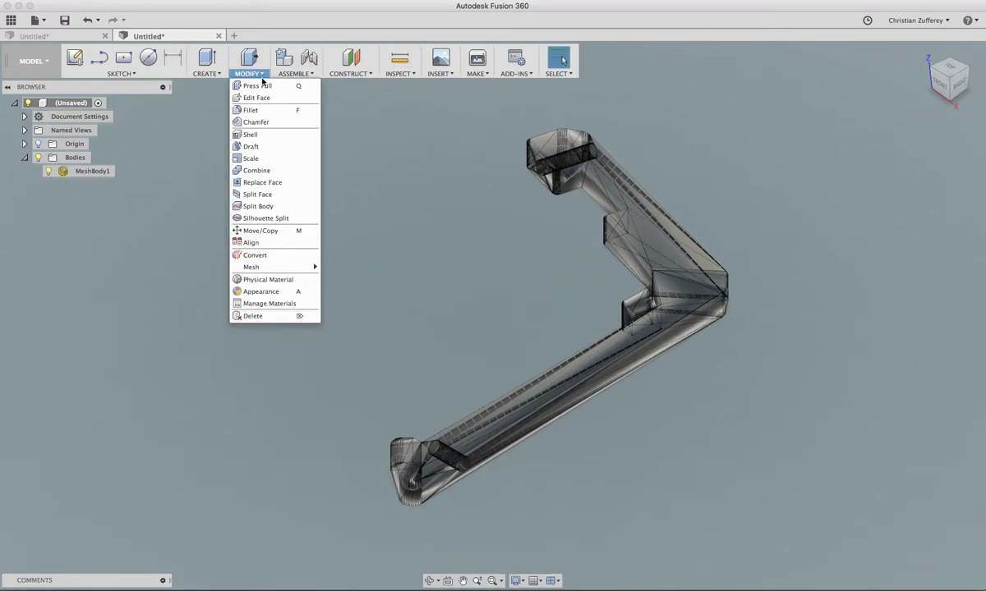
mouse_move(252, 267)
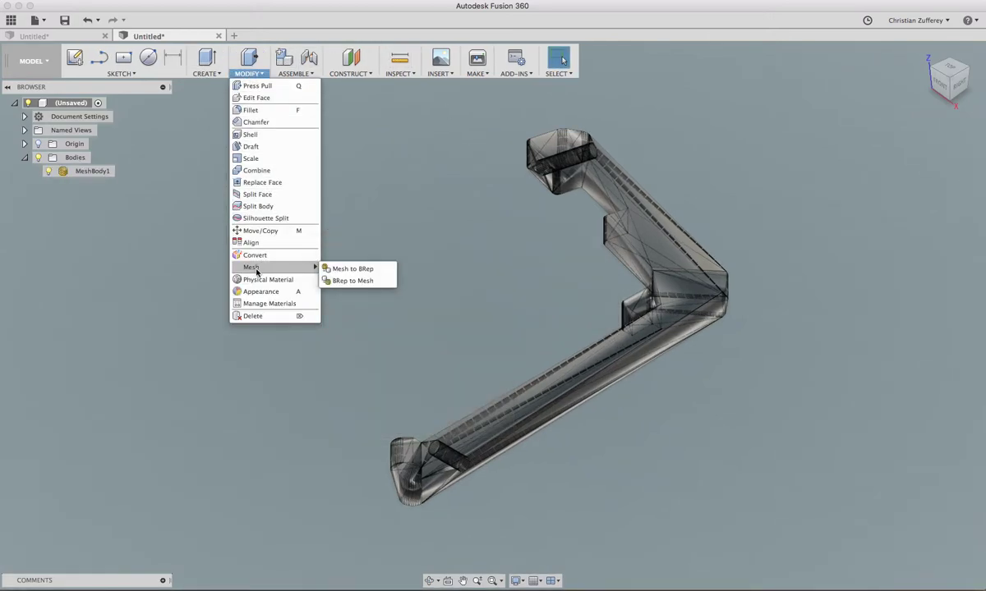
Step: Convert MeshBody1 with Mesh to BRep into a new solid body, Body1
left_click(349, 271)
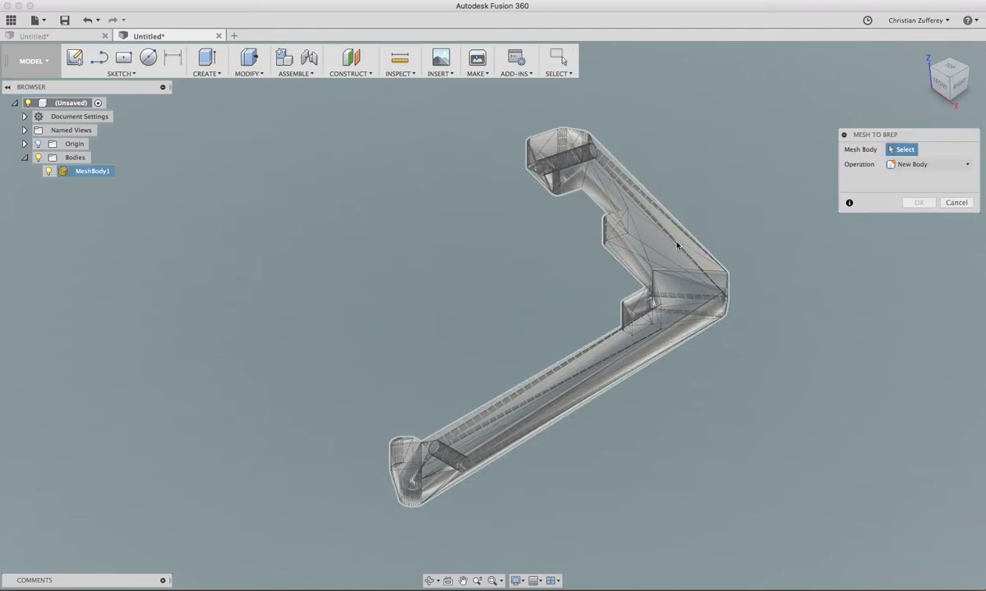
left_click(631, 228)
left_click(912, 204)
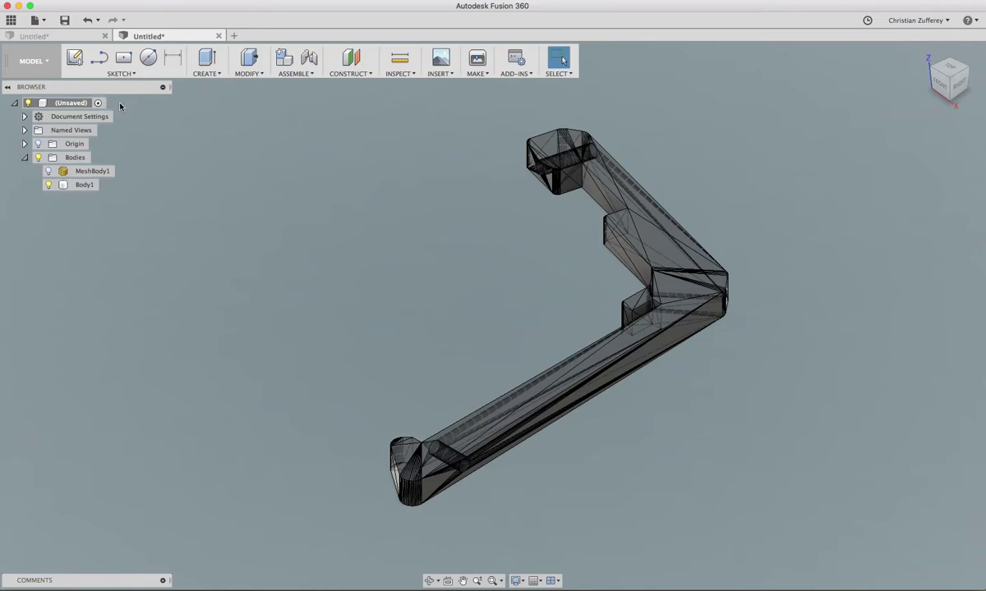
Step: Turn Capture Design History back on from the root node's menu
right_click(66, 103)
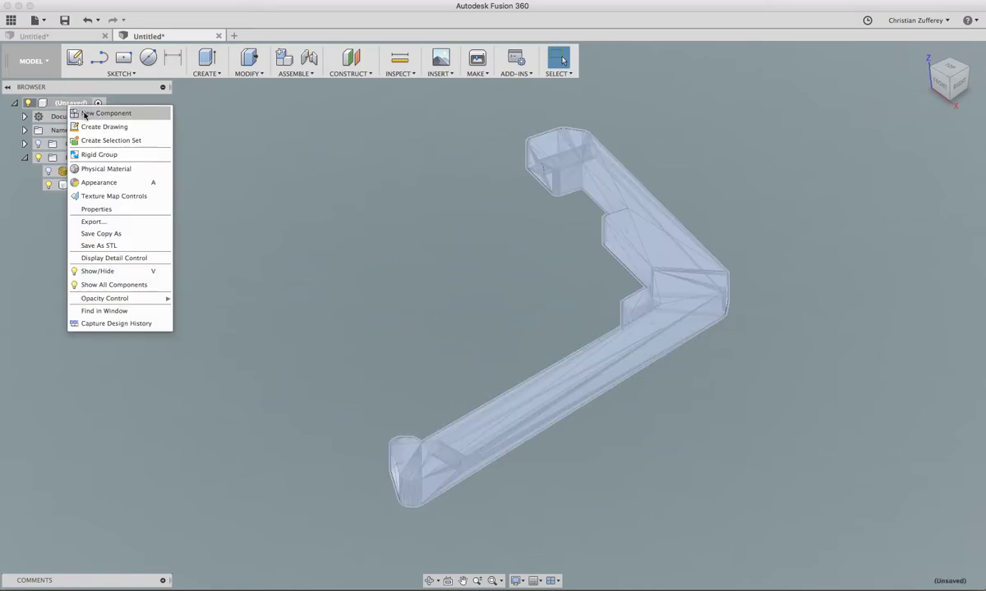
left_click(122, 325)
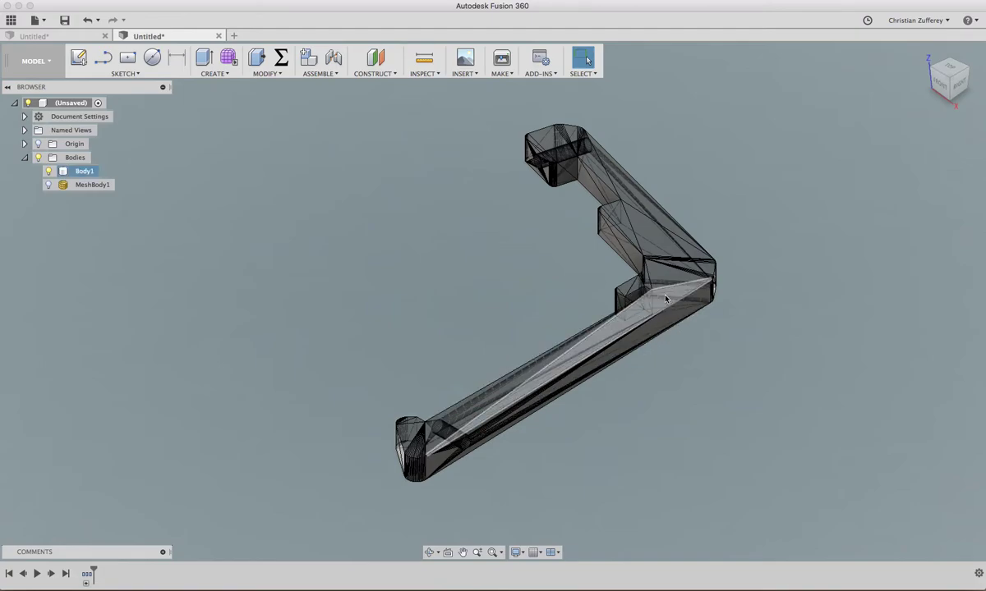
Step: Zoom to the slot, toggle visual style to visible edges only and back, then start a sketch
scroll(666, 299, "up", 2)
scroll(665, 299, "up", 2)
scroll(665, 299, "up", 2)
scroll(665, 299, "up", 2)
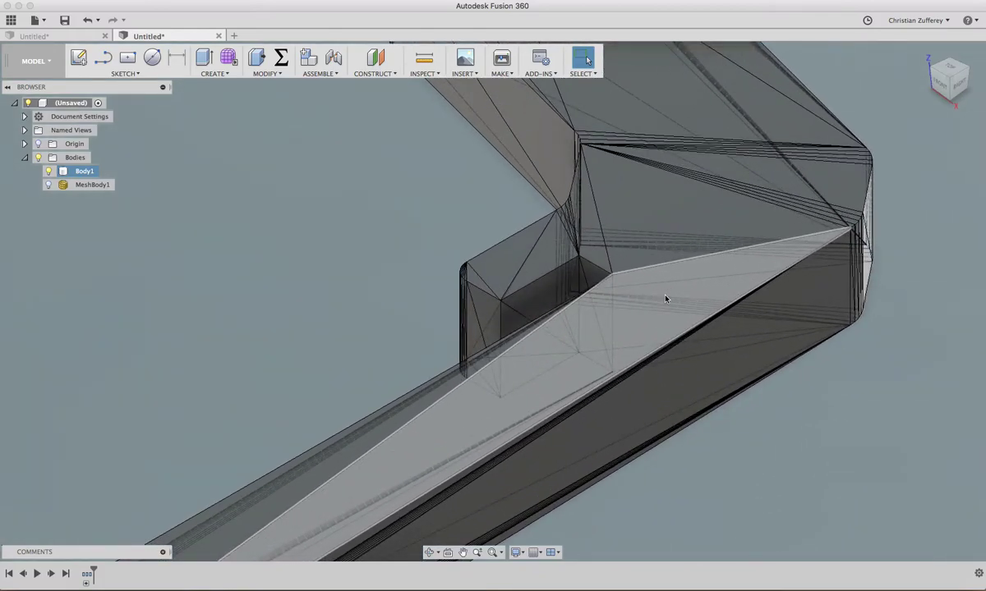
left_click(516, 552)
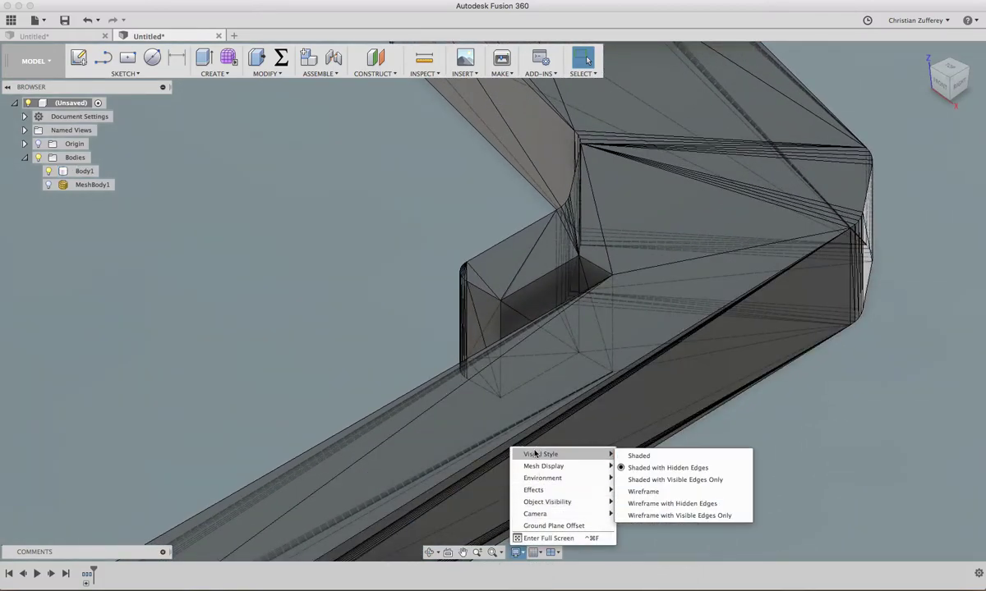
left_click(662, 482)
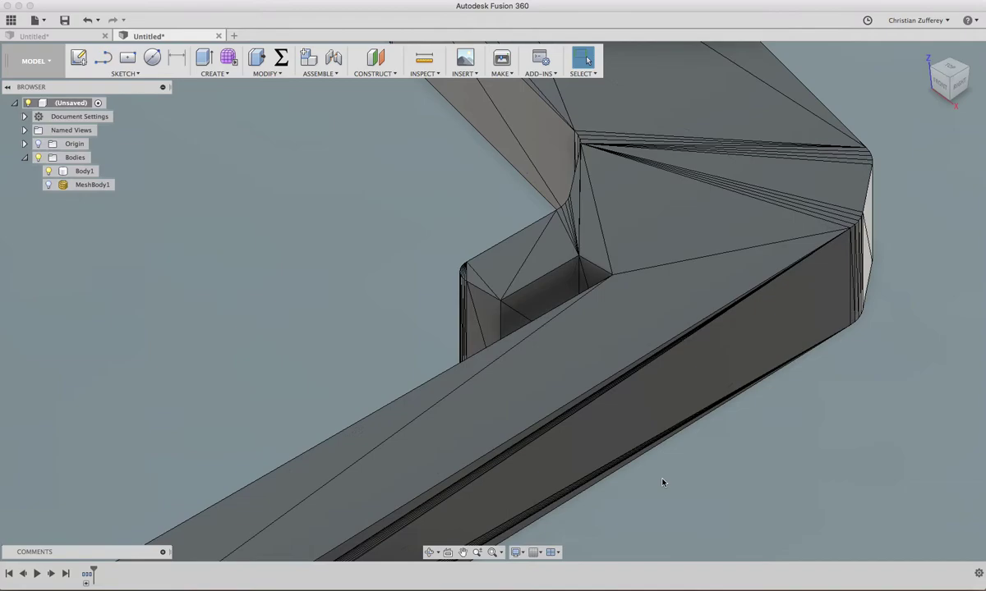
left_click(516, 552)
mouse_move(543, 466)
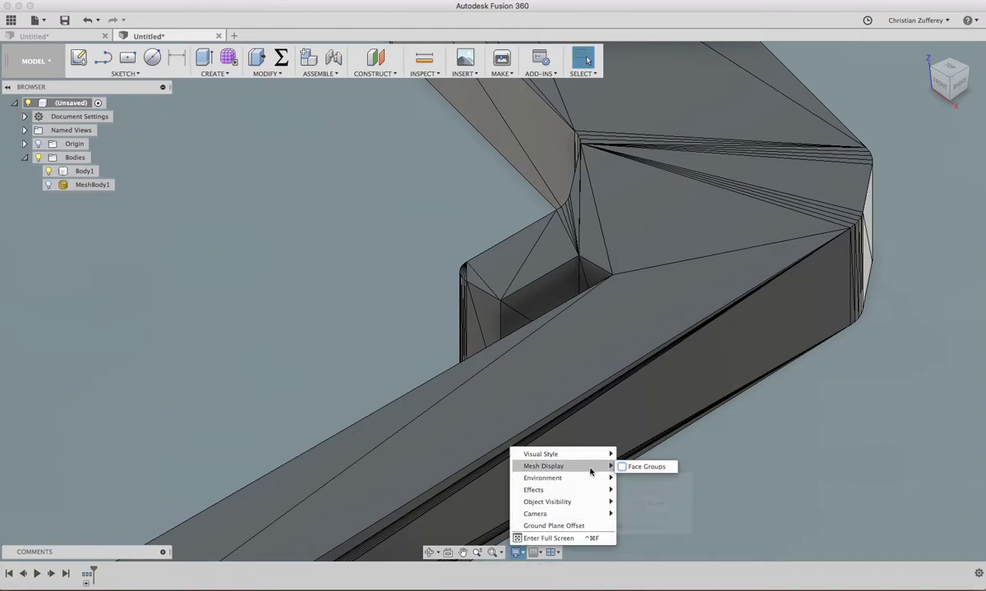
left_click(661, 467)
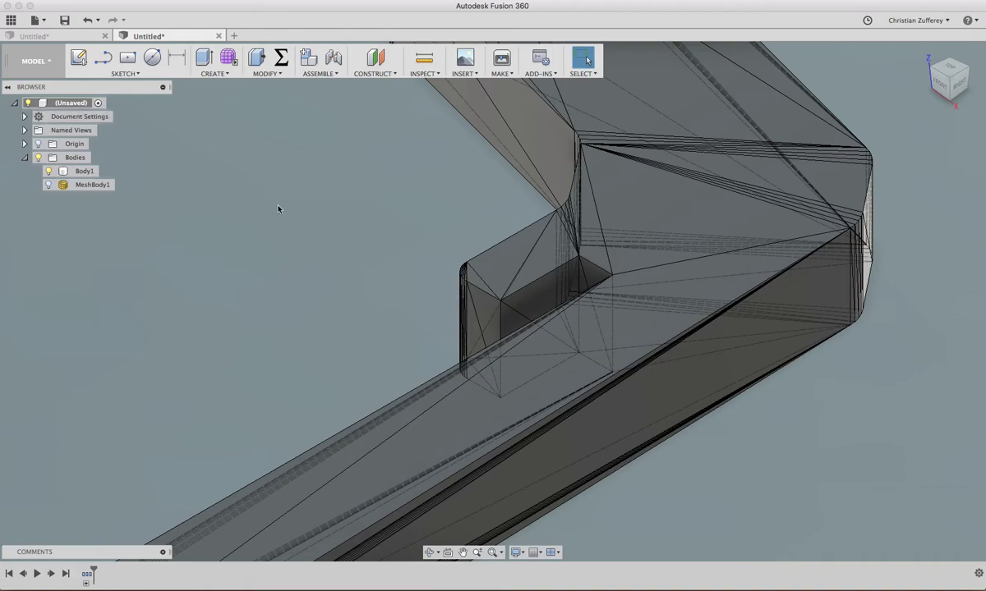
left_click(79, 57)
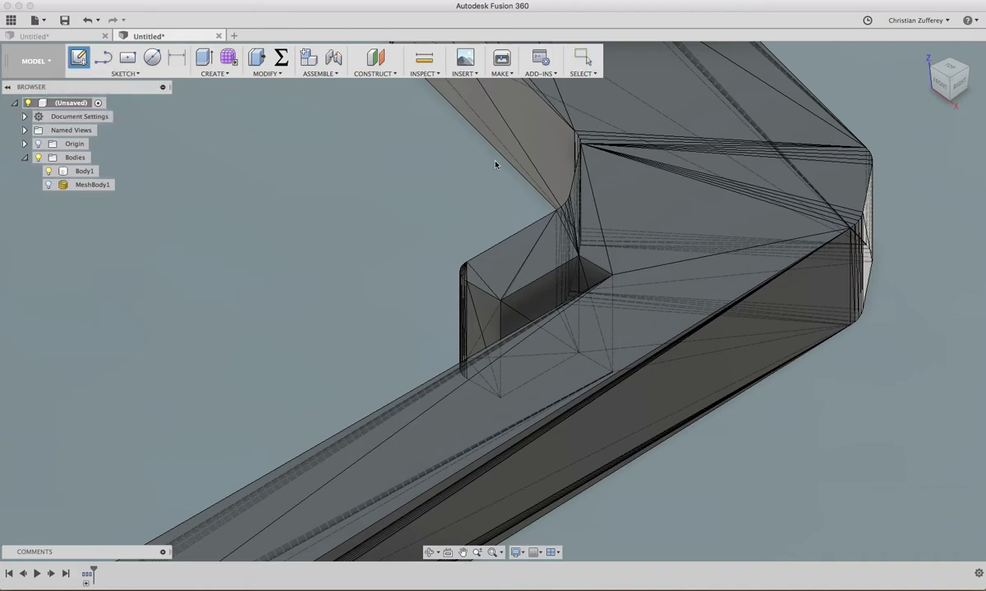
Step: On the body's face, draw lines forming a rectangle across the slot's four corners
left_click(592, 278)
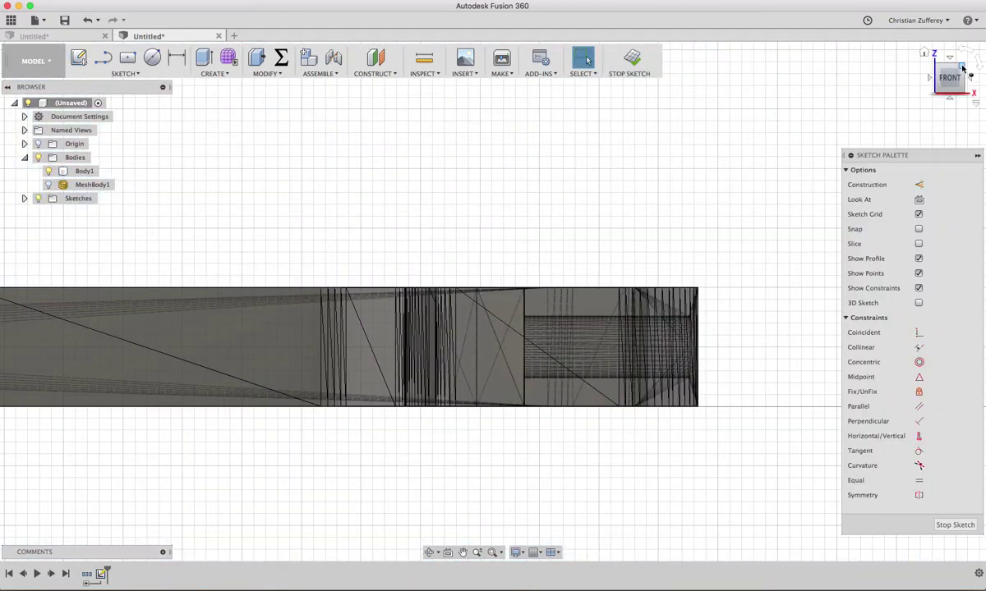
mouse_move(963, 69)
left_mouse_down()
mouse_move(935, 93)
mouse_move(940, 85)
left_mouse_up()
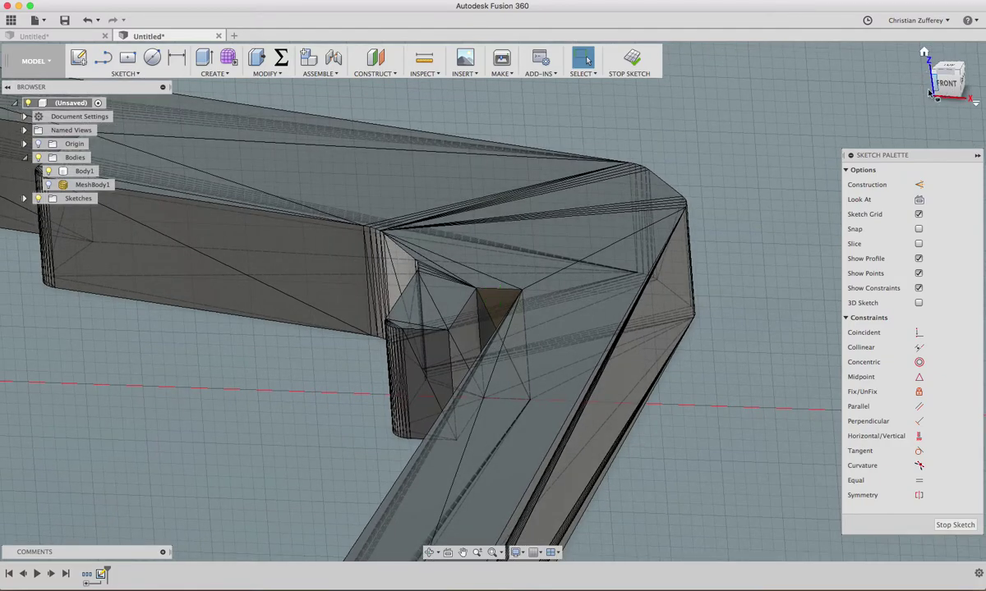
scroll(531, 315, "up", 2)
scroll(526, 318, "up", 1)
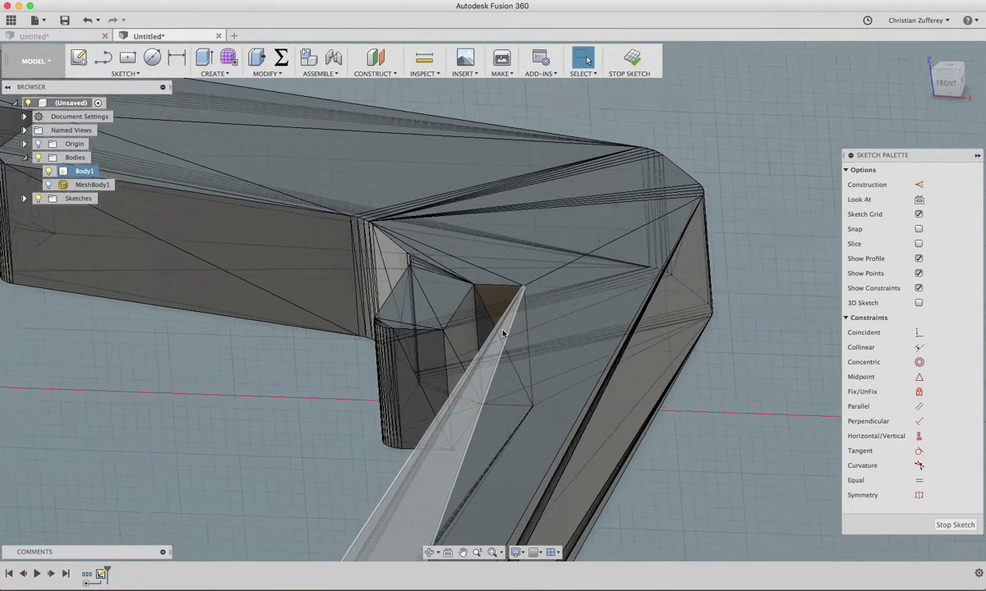
scroll(517, 324, "up", 2)
scroll(504, 333, "up", 2)
scroll(503, 332, "up", 2)
scroll(502, 326, "up", 1)
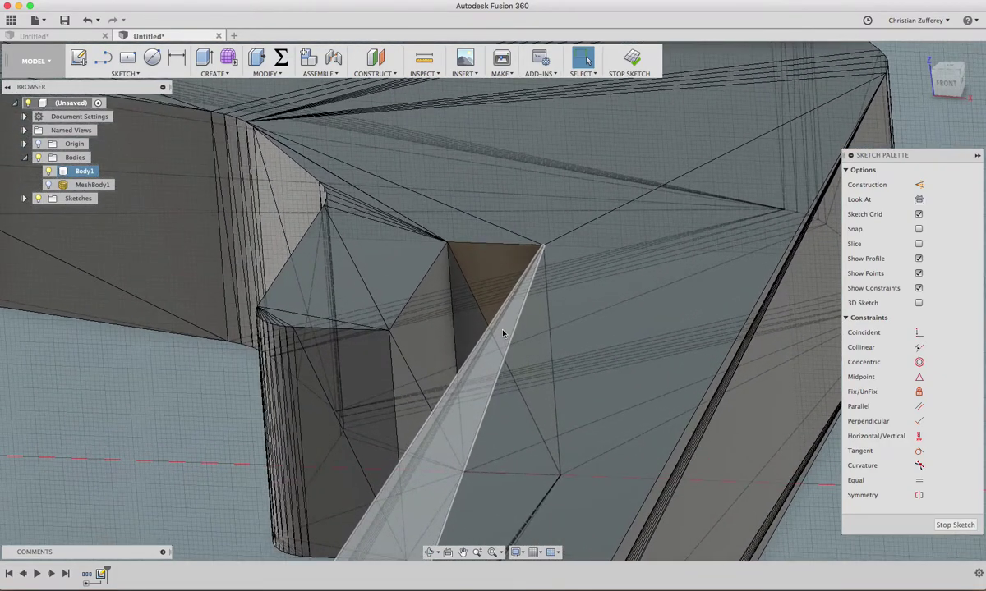
left_click(103, 57)
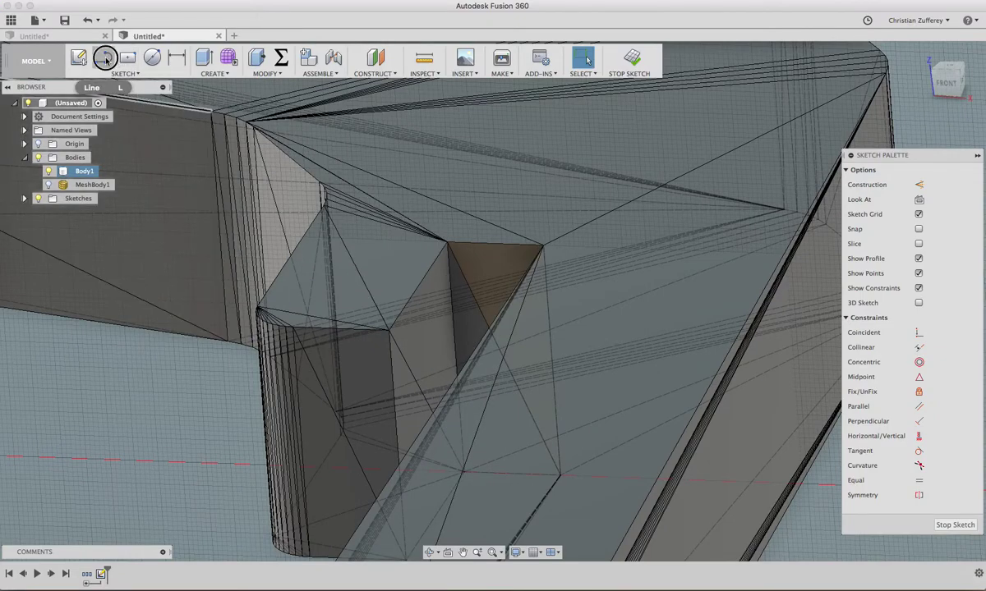
left_click(447, 244)
left_click(542, 246)
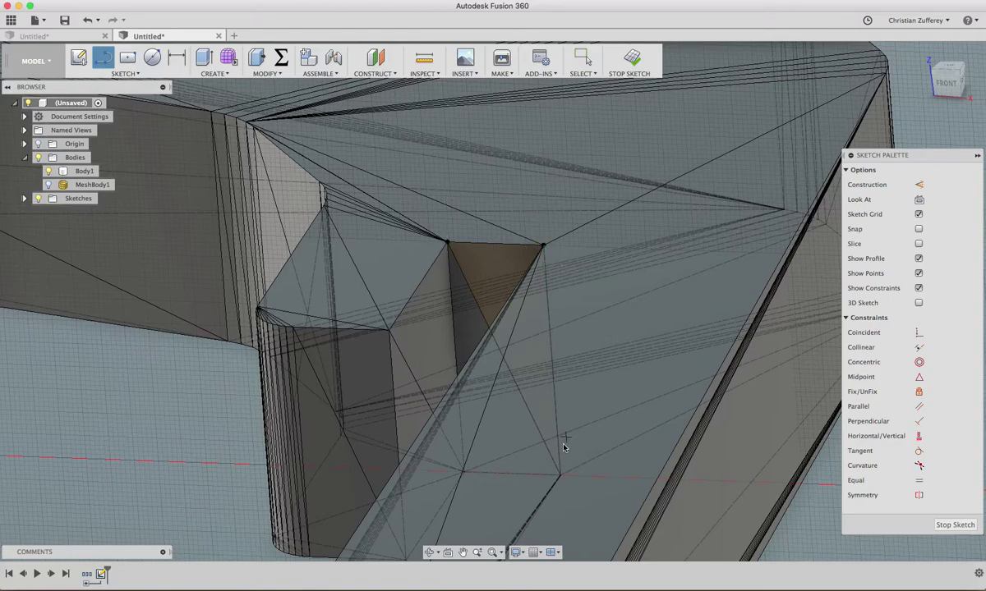
left_click(560, 476)
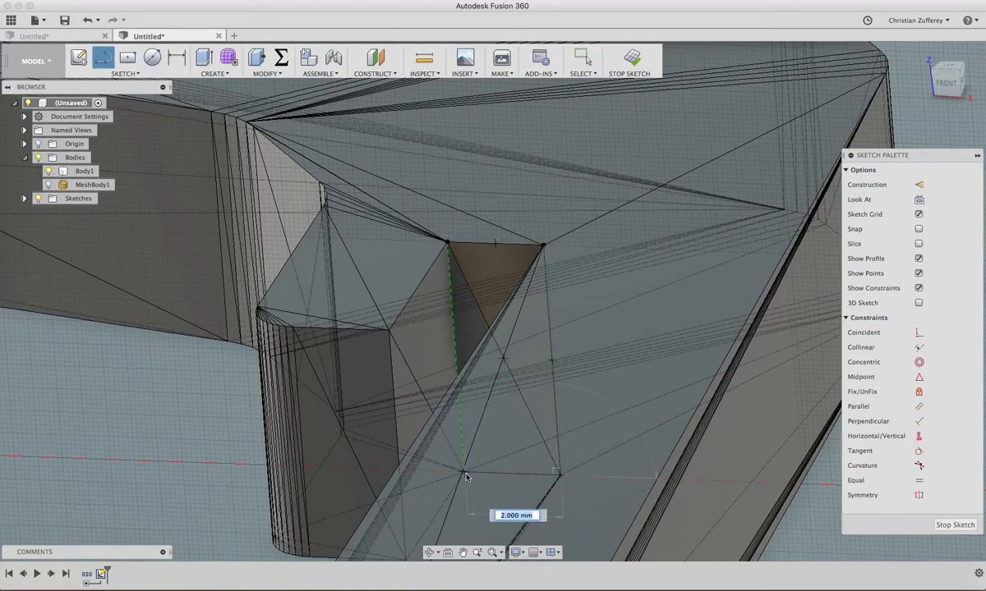
left_click(465, 475)
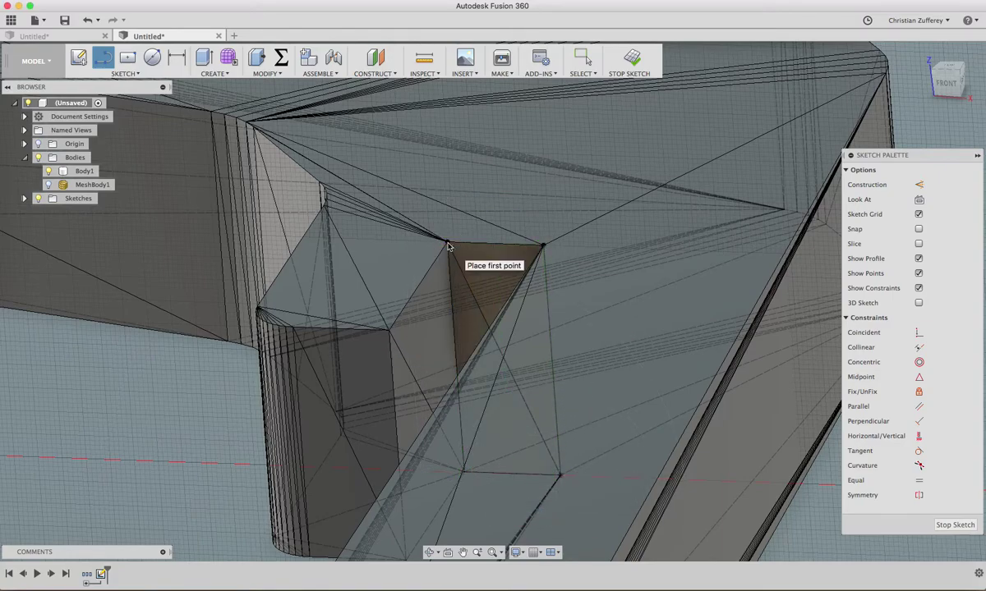
Step: Finish the sketch and extrude both triangular profiles as a -7.67 mm cut into Body1
left_click(631, 57)
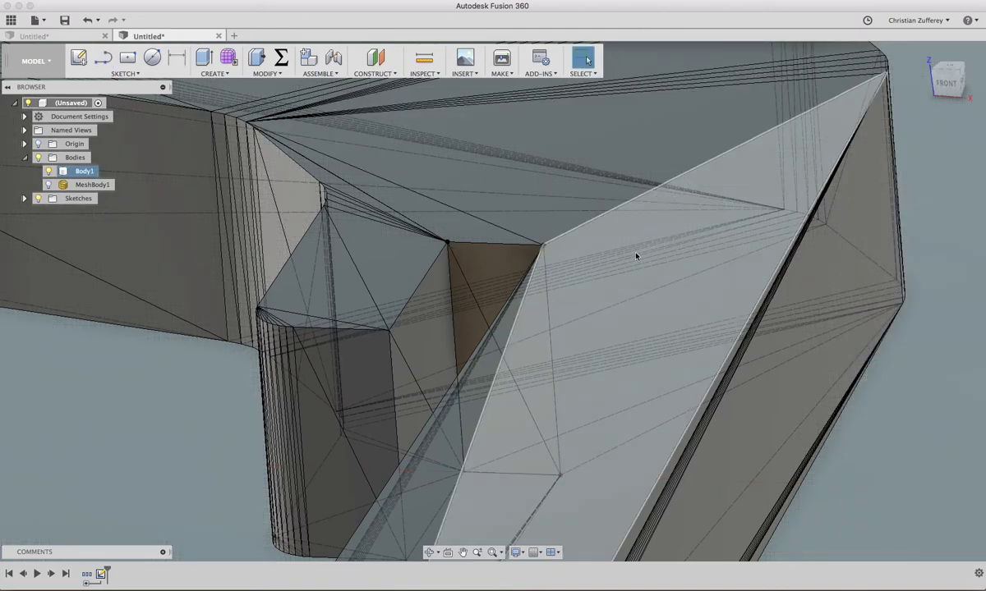
left_click(468, 333)
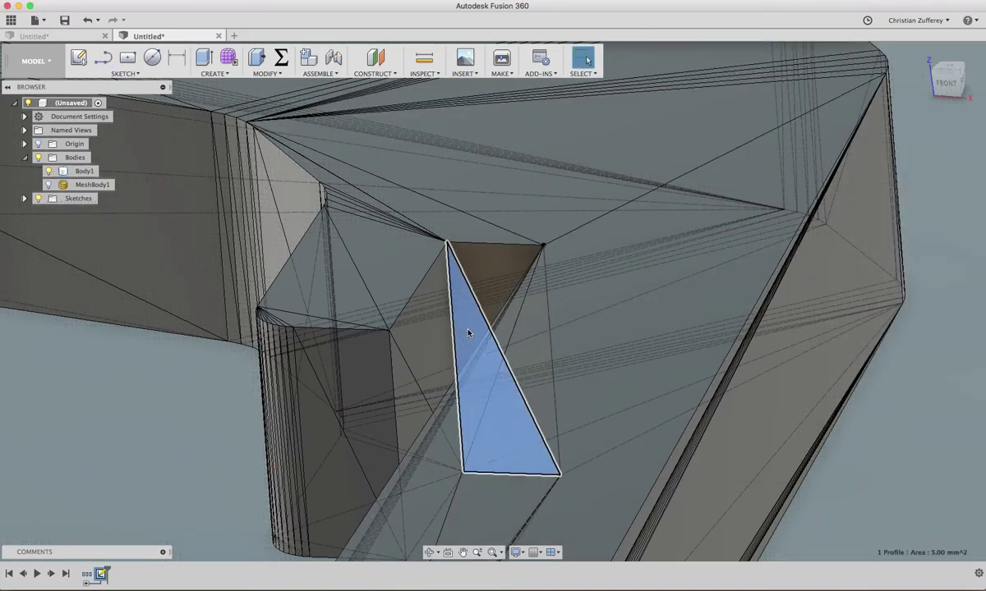
left_click(502, 297, "shift")
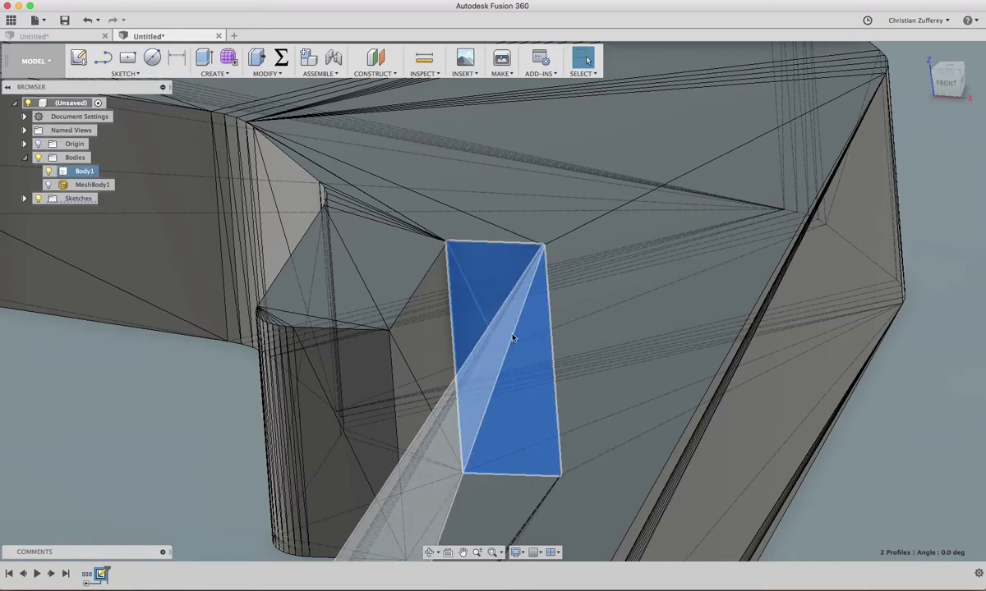
left_click(256, 58)
left_click_drag(501, 364, 599, 209)
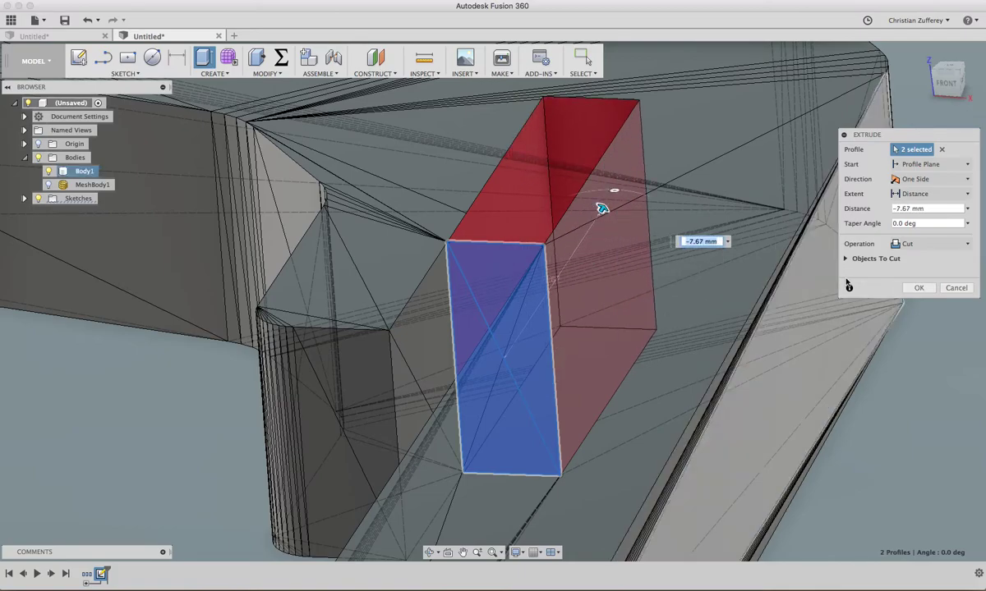
left_click(914, 288)
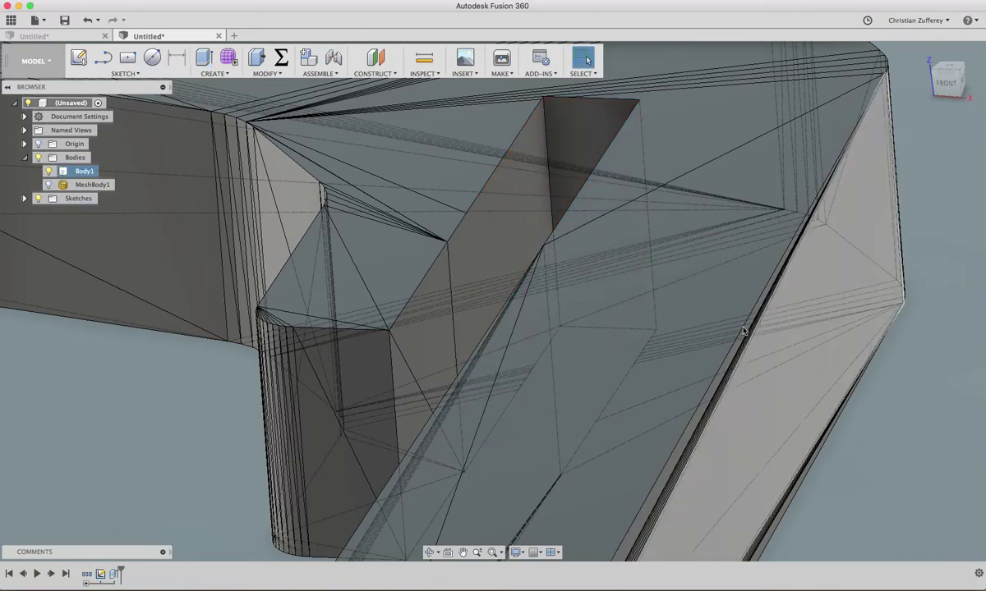
left_click(433, 556)
mouse_move(484, 413)
left_mouse_down()
mouse_move(465, 398)
mouse_move(466, 433)
left_mouse_up()
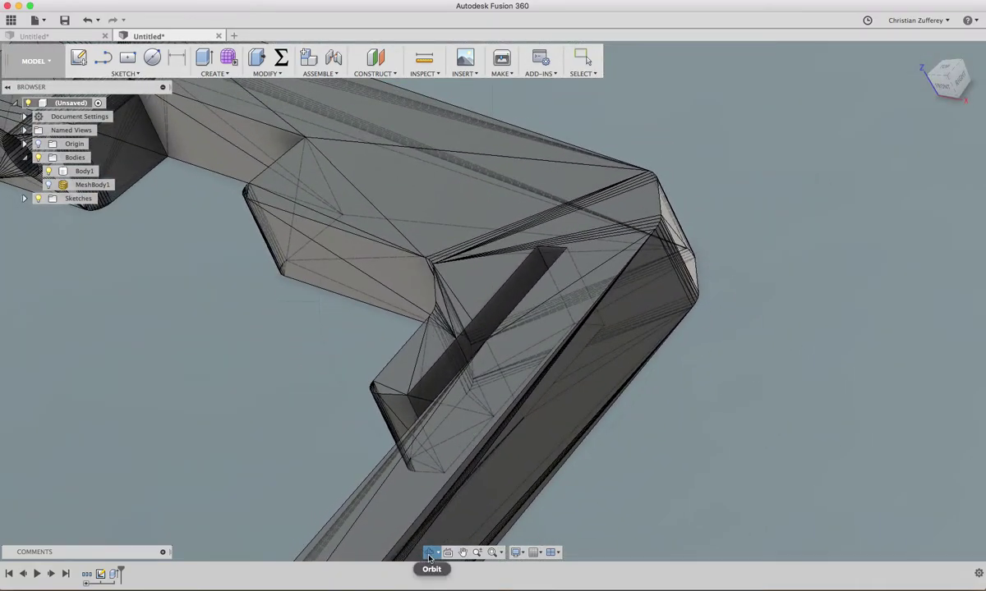
mouse_move(435, 419)
left_mouse_down()
mouse_move(480, 455)
mouse_move(496, 451)
mouse_move(480, 469)
mouse_move(498, 464)
mouse_move(489, 478)
left_mouse_up()
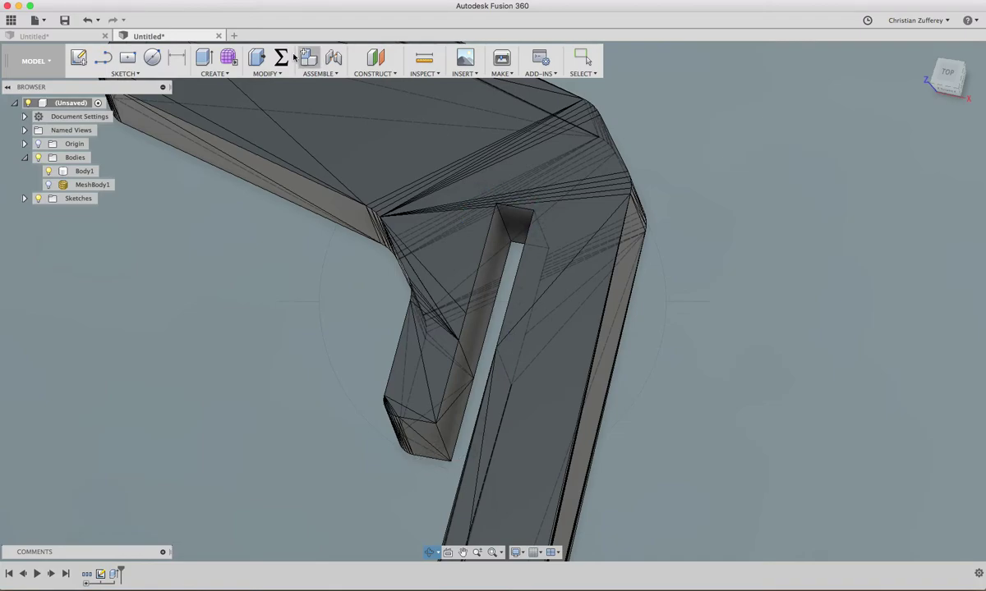
Step: Undo the extrude cut, Stop Sketch and the slot sketch, then orbit to an isometric view
left_click(88, 23)
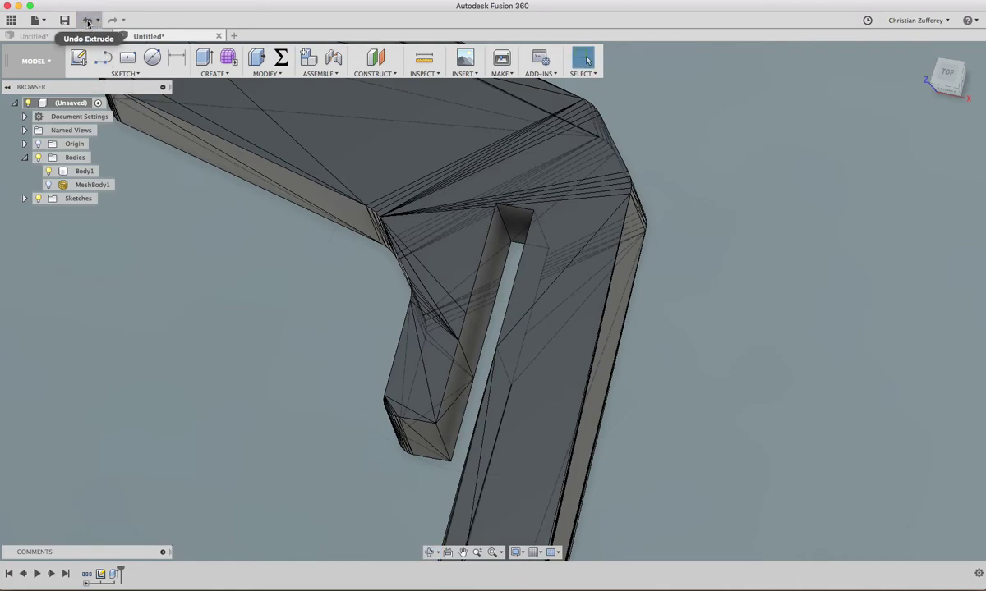
left_click(88, 23)
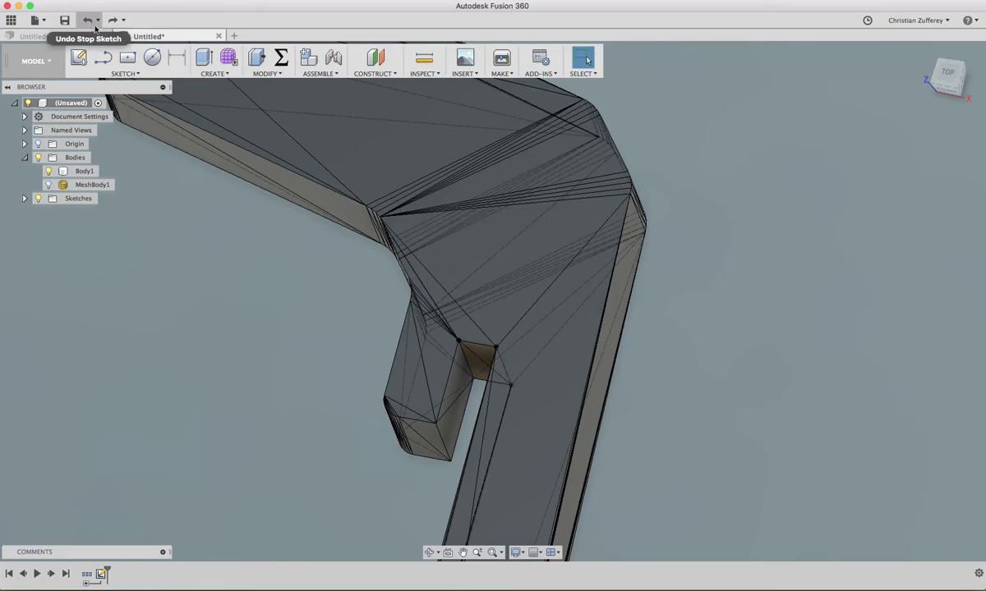
left_click(88, 21)
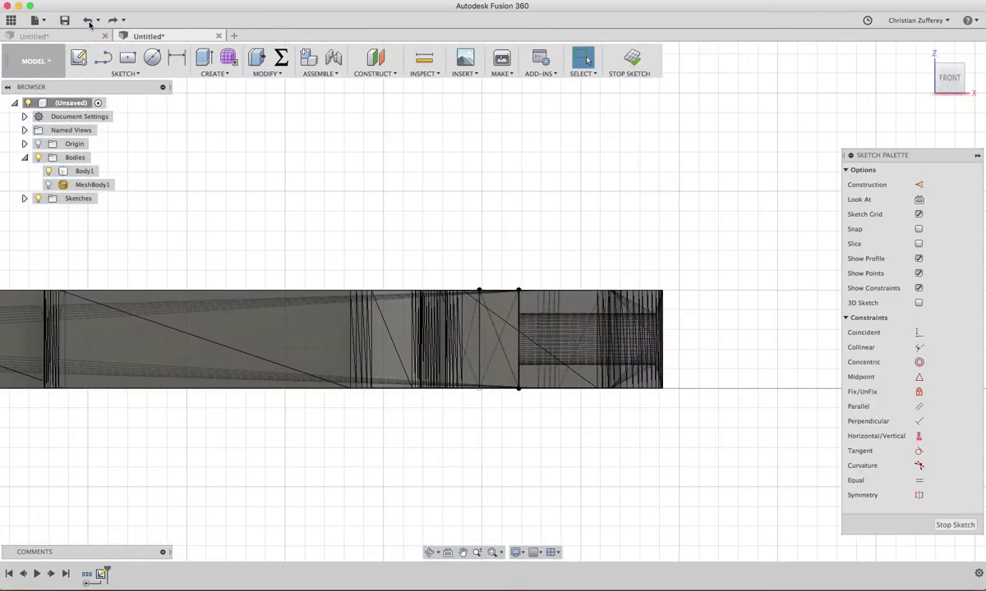
left_click(89, 22)
left_click(89, 22)
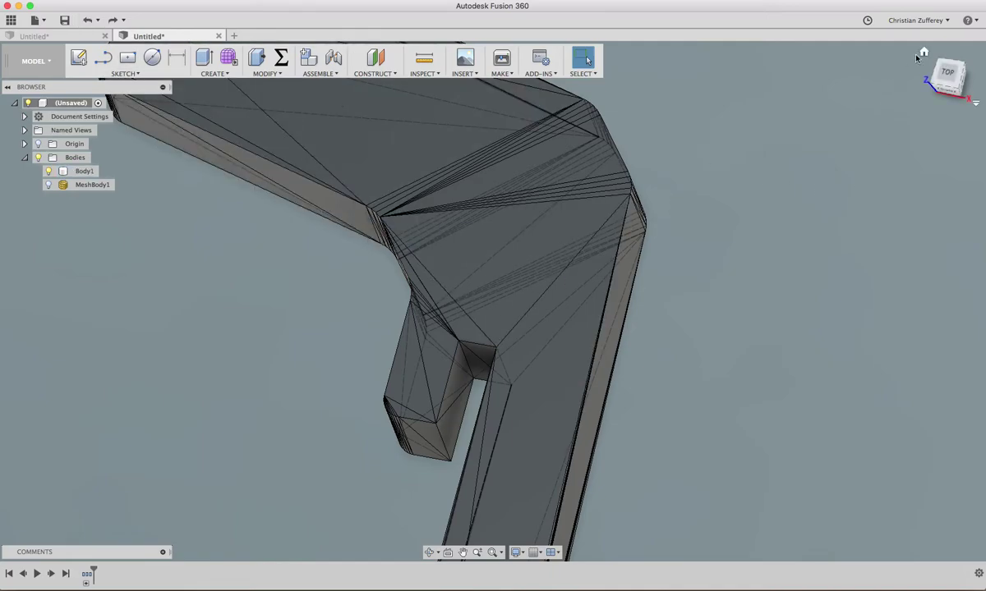
left_click_drag(937, 78, 826, 169)
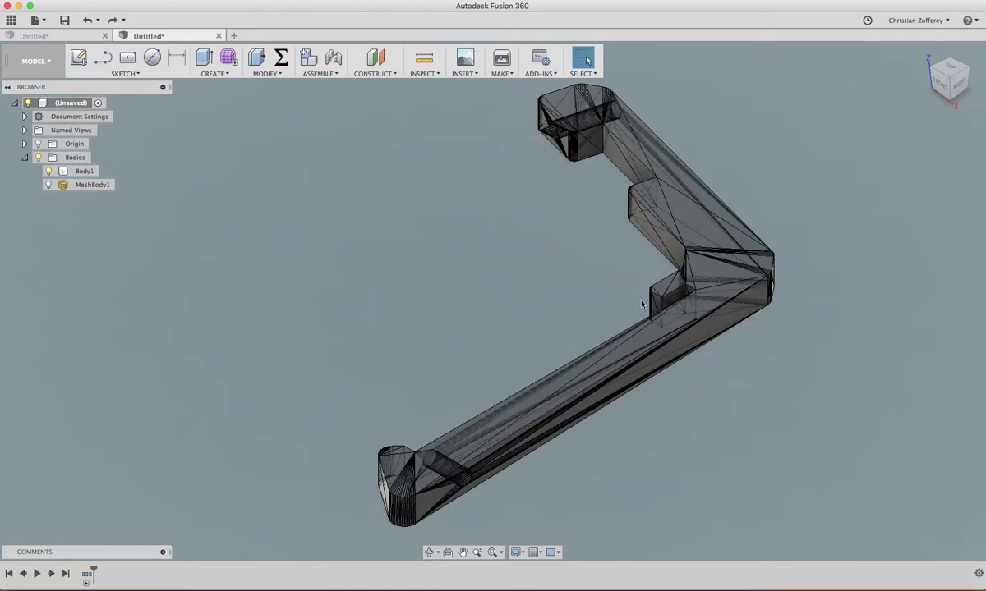
Step: Create a sketch on the holder's top face, centred on the notch, with Line set to construction
left_click(82, 62)
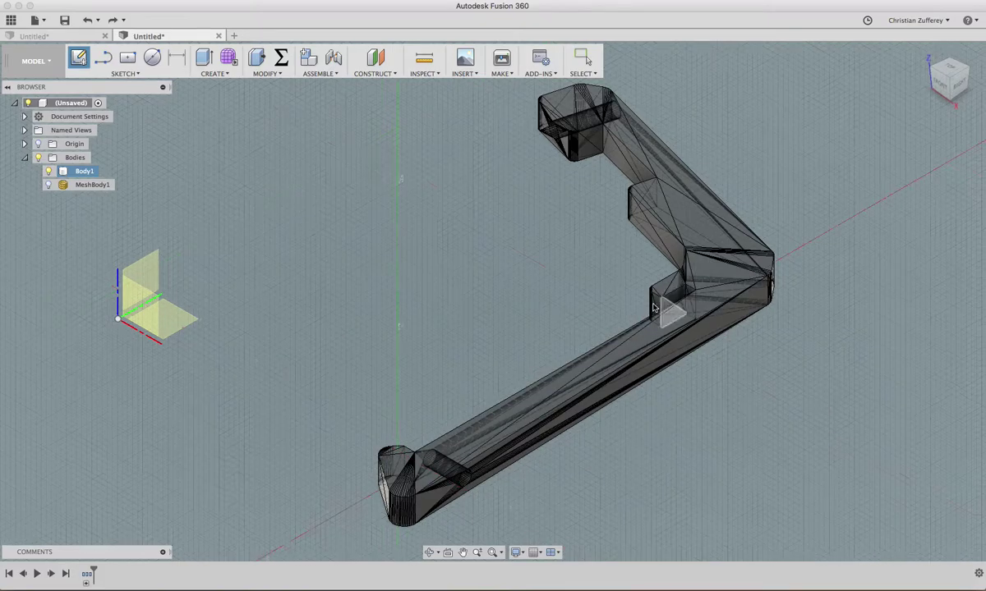
left_click(697, 196)
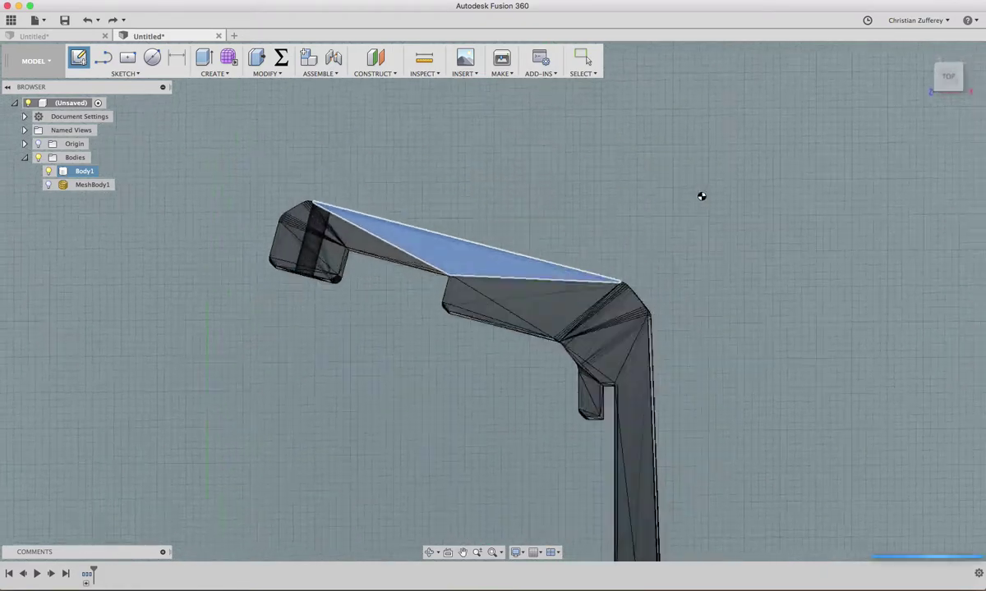
scroll(634, 449, "up", 10)
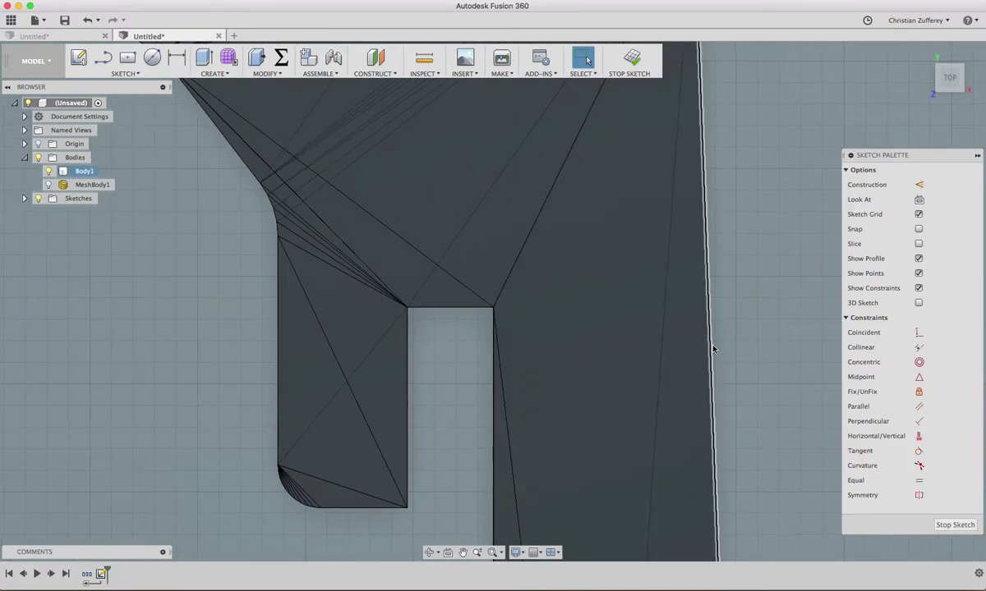
middle_click_drag(763, 420, 805, 315)
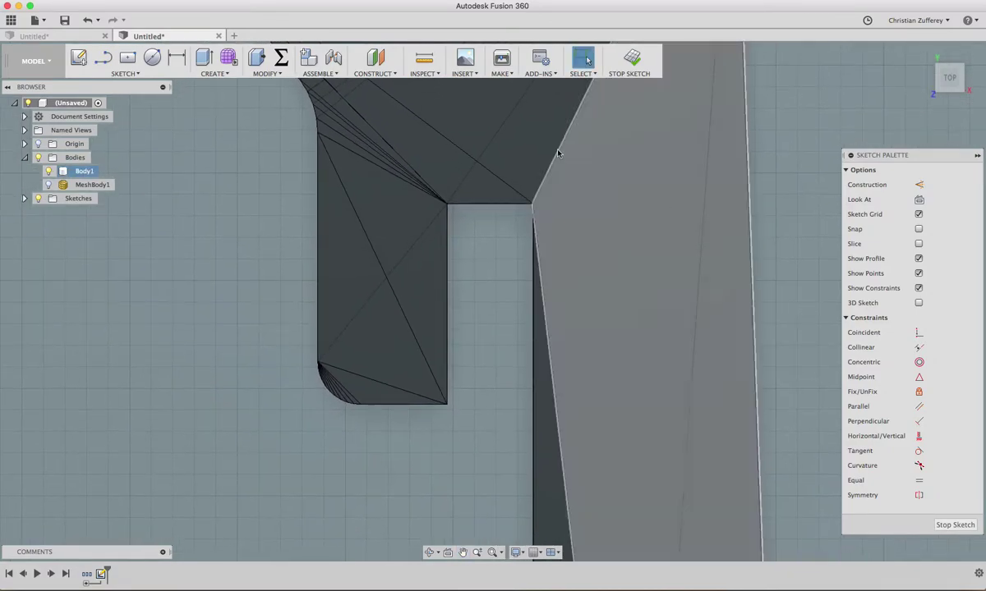
left_click(103, 57)
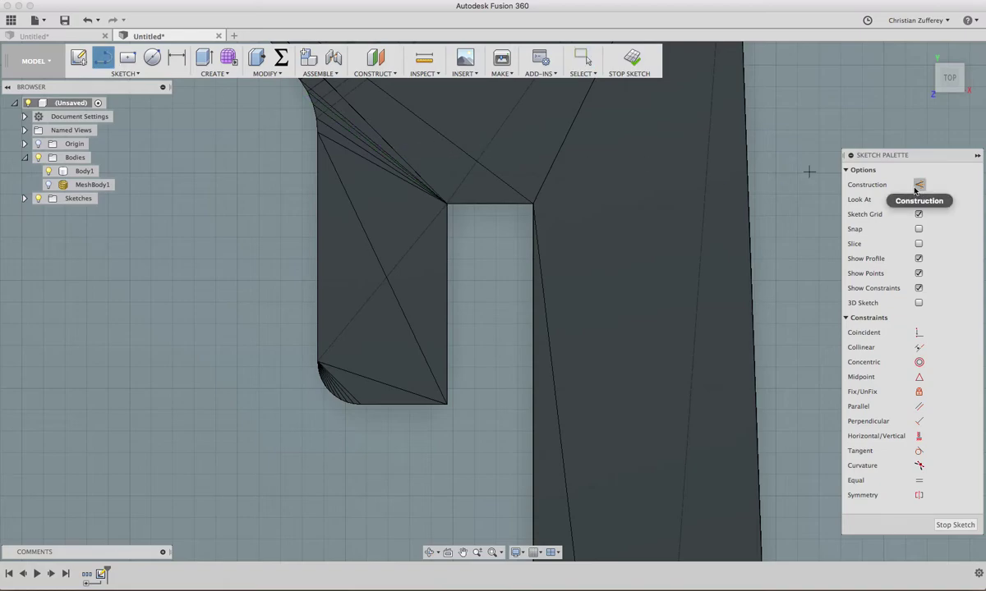
left_click(920, 184)
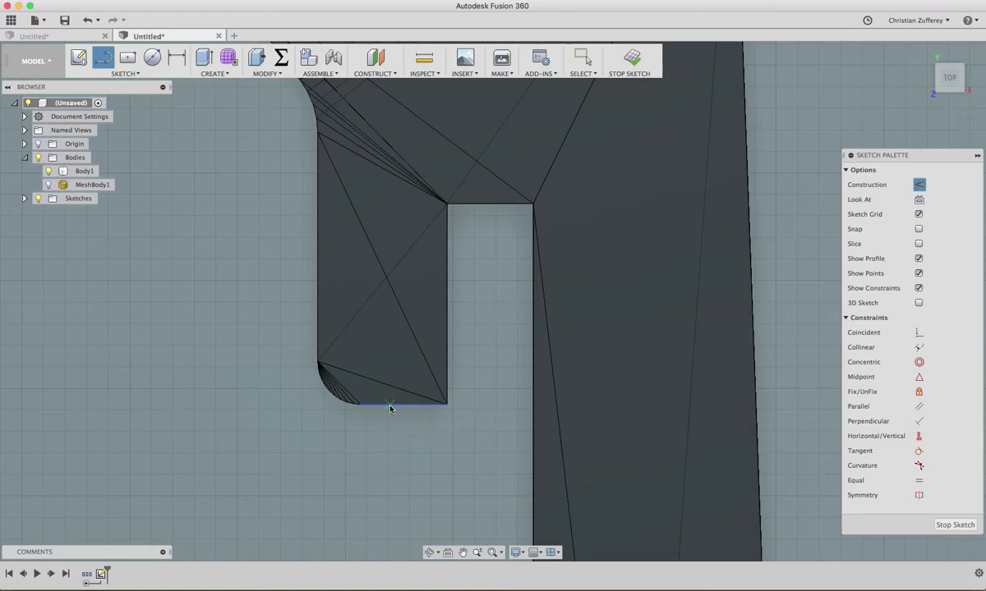
Step: Draw a construction line starting from a point on the tab's bottom edge
left_click(391, 408)
scroll(215, 103, "down", 2)
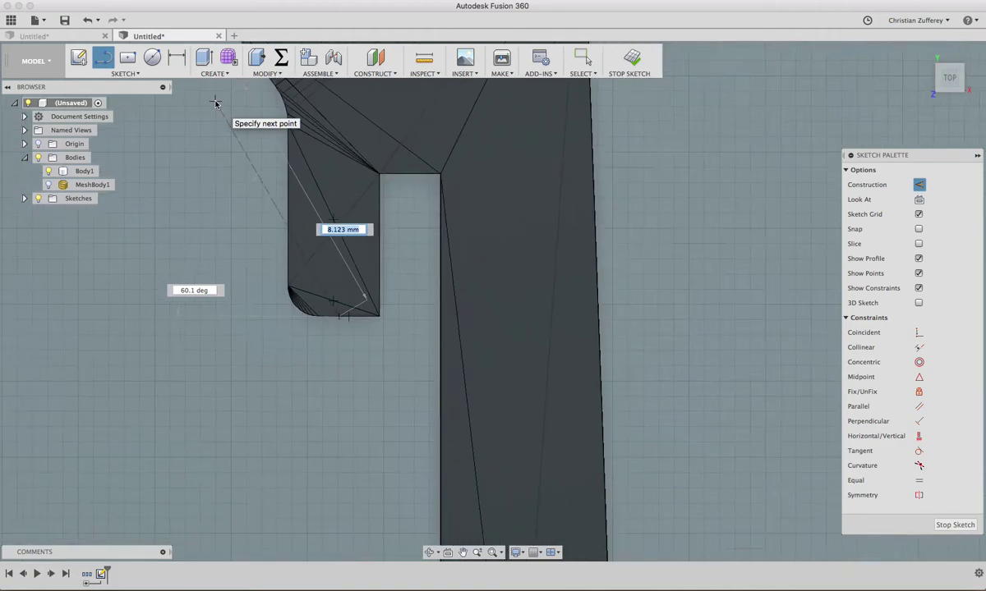
scroll(218, 154, "down", 3)
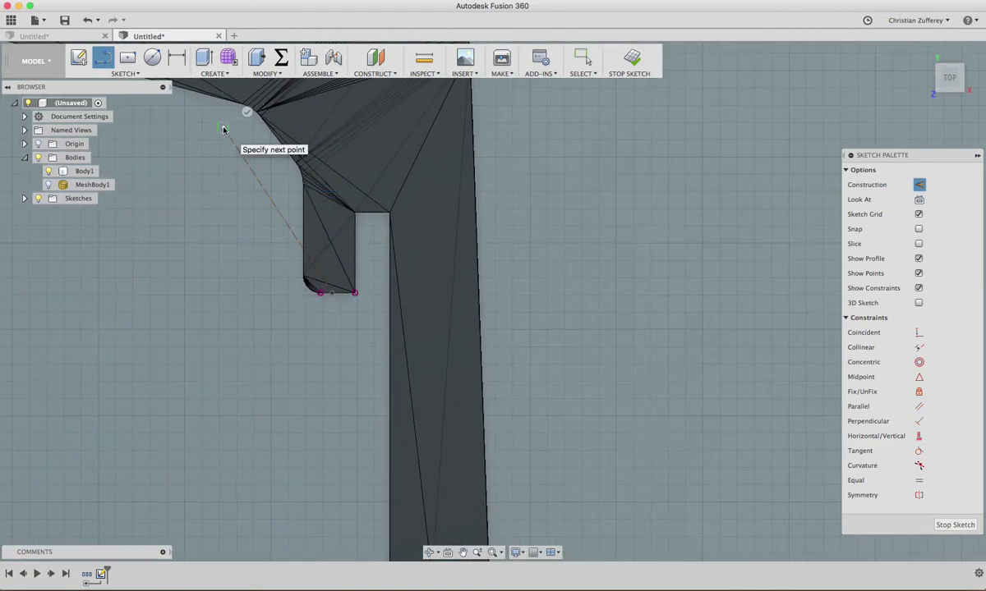
left_click(223, 129)
key("Escape")
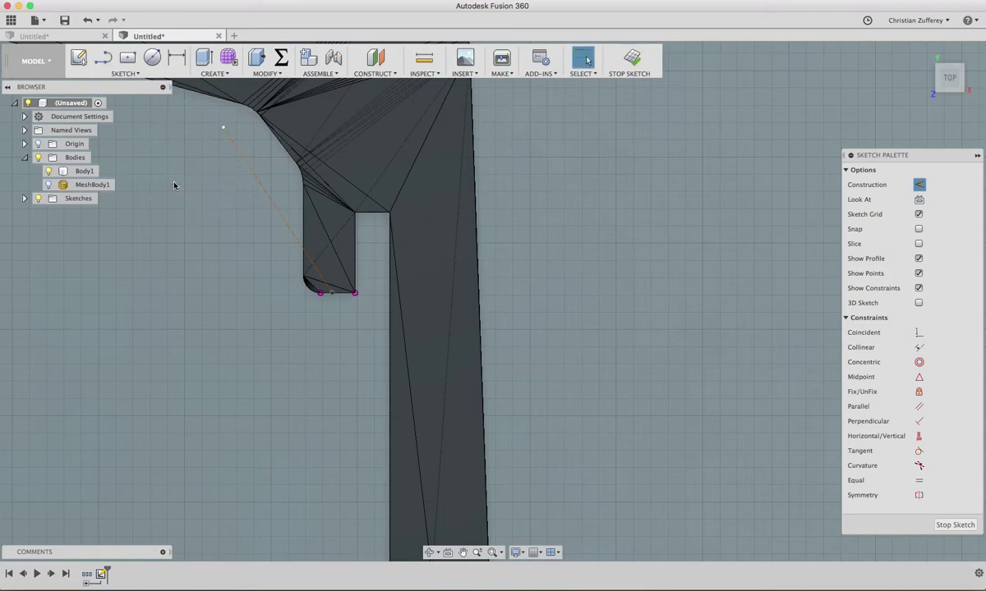
Step: Dimension the line's bottom point 0.5 mm from the slot's bottom right corner
middle_click_drag(615, 266, 702, 359)
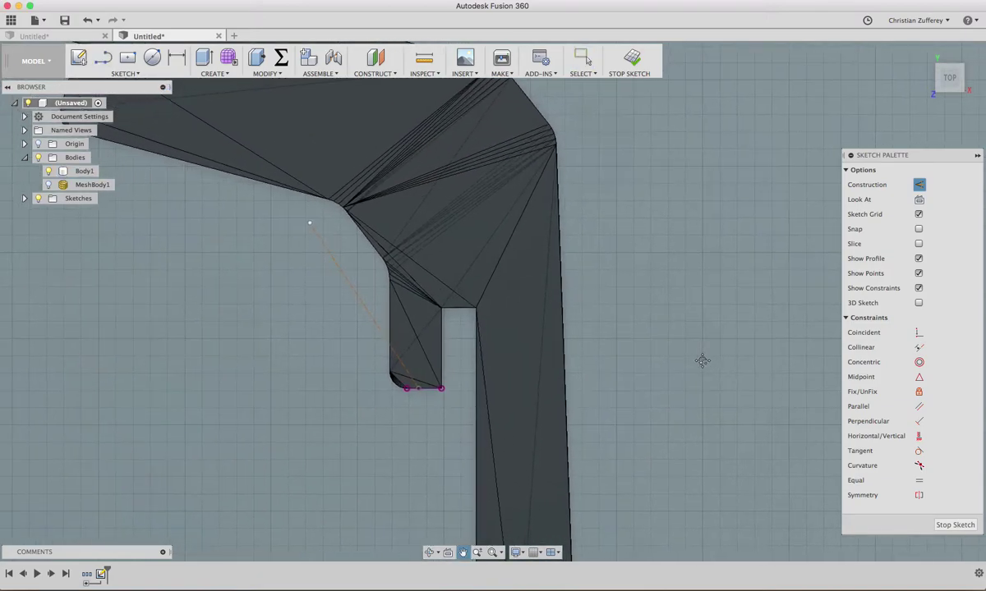
key("d")
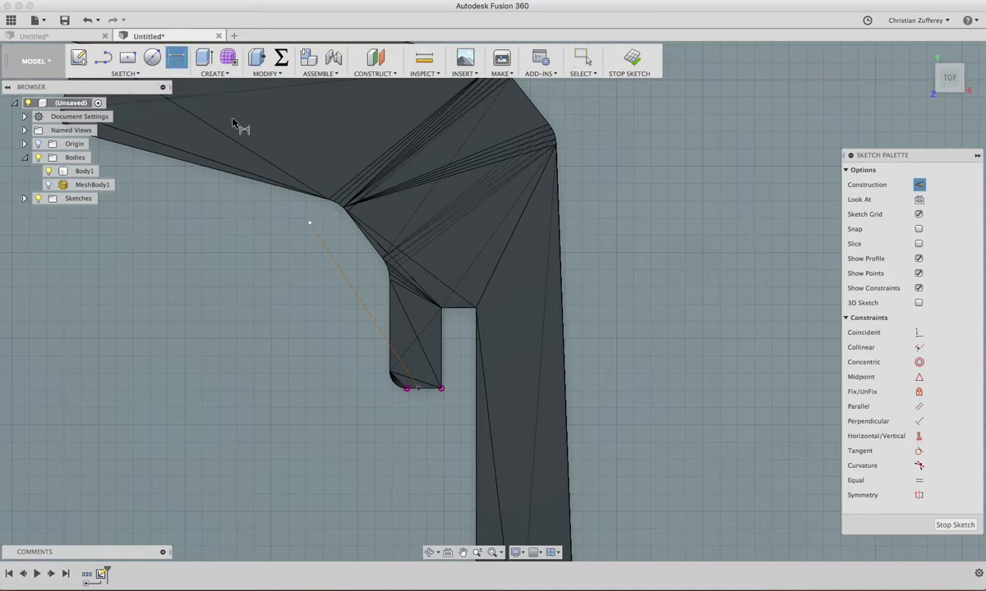
left_click(418, 389)
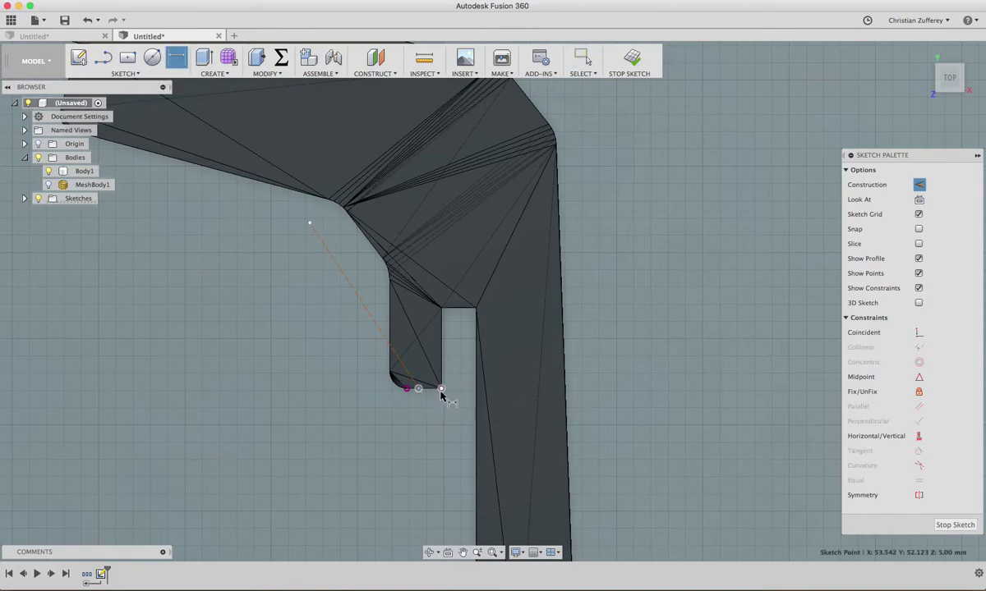
left_click(441, 389)
left_click(428, 445)
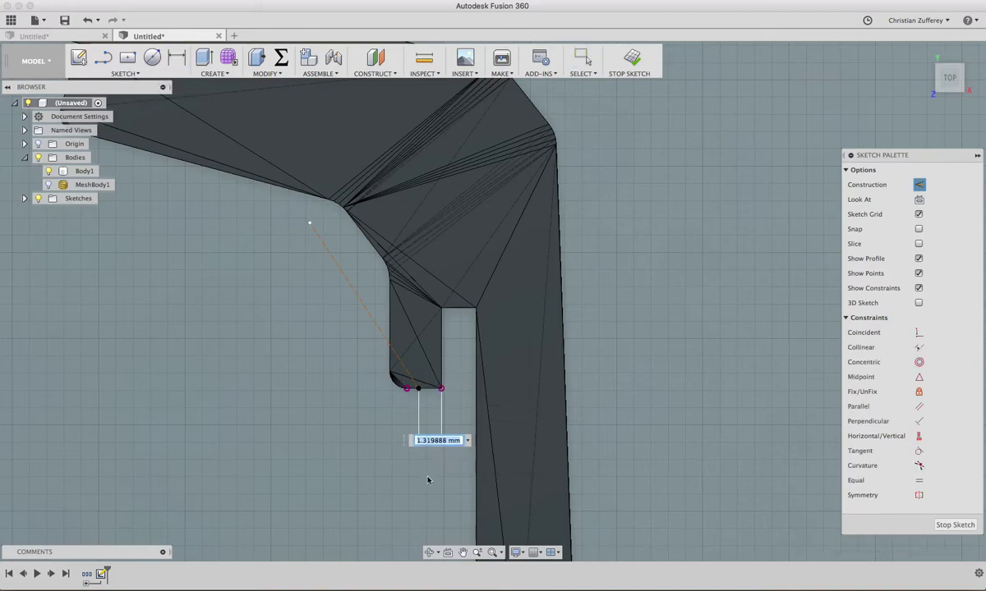
type("0.")
type("5")
key("Return")
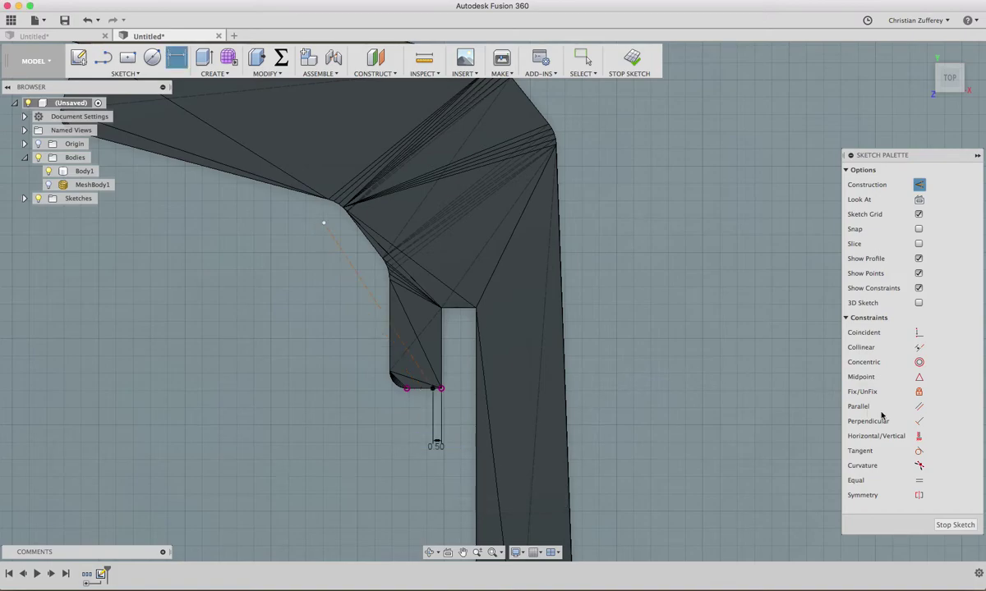
Step: Make the construction line parallel to the slot's left wall
left_click(918, 408)
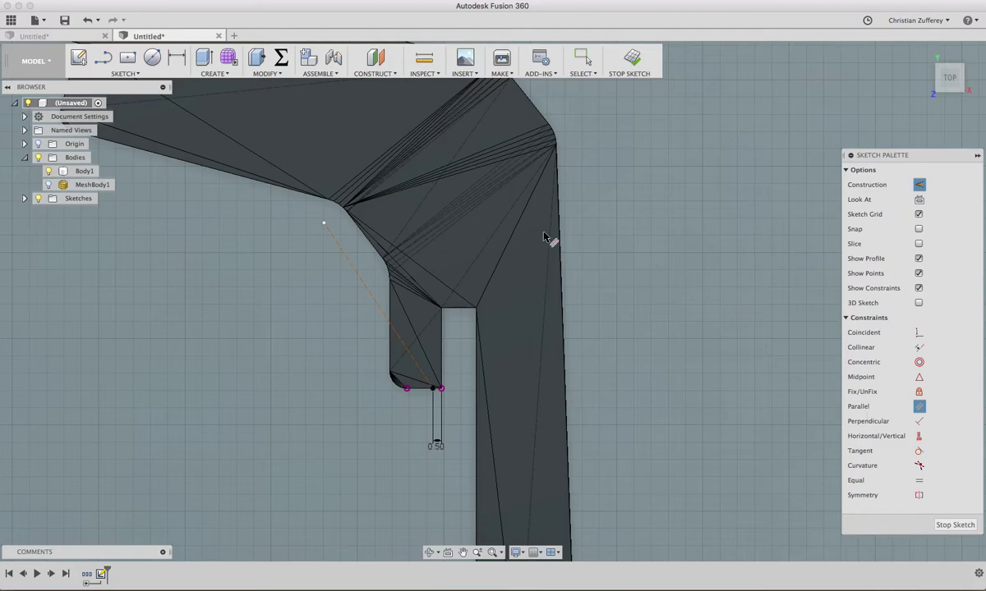
left_click(391, 312)
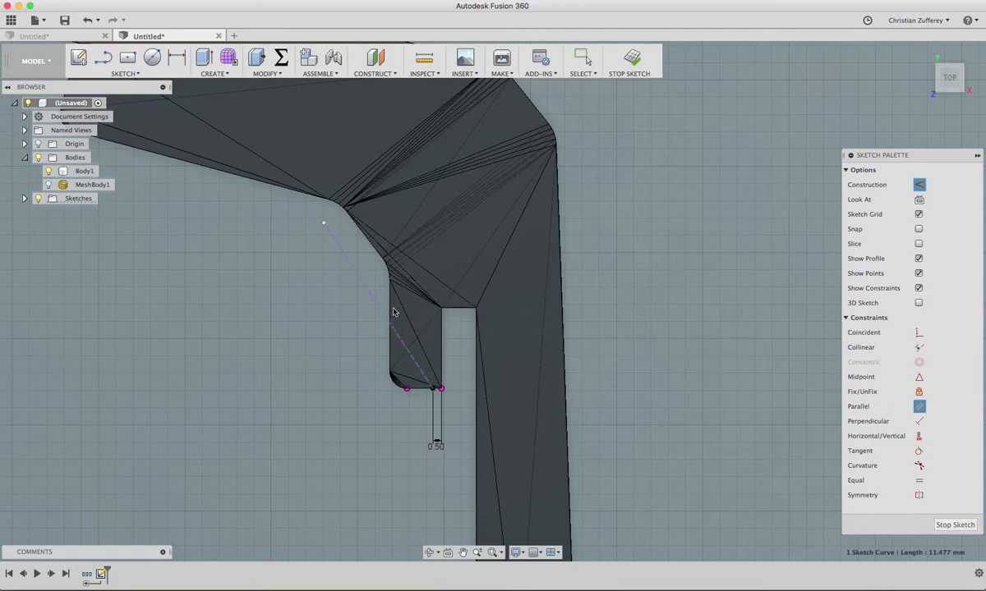
left_click(442, 346)
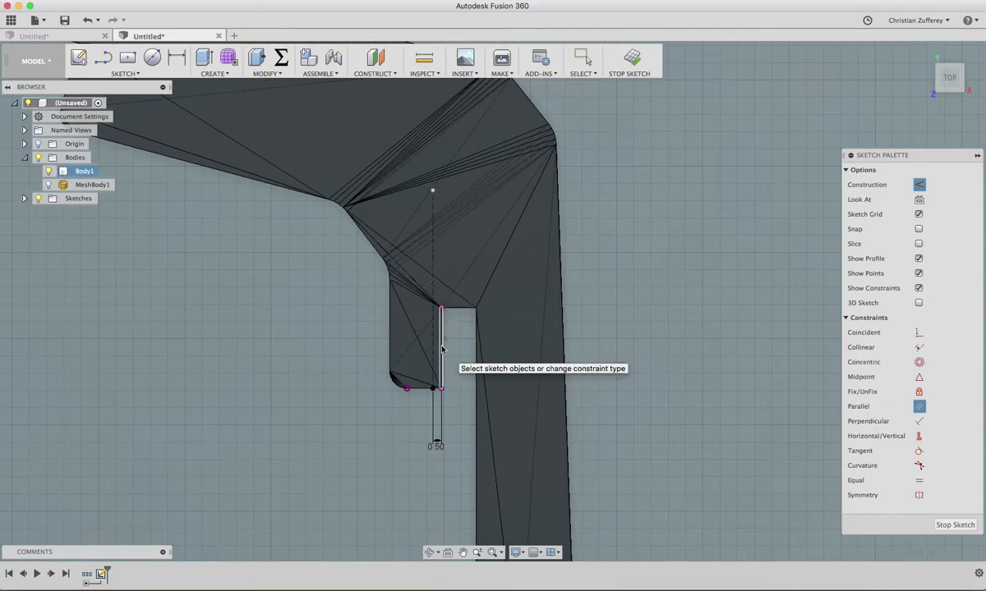
scroll(442, 350, "up", 1)
scroll(442, 349, "up", 1)
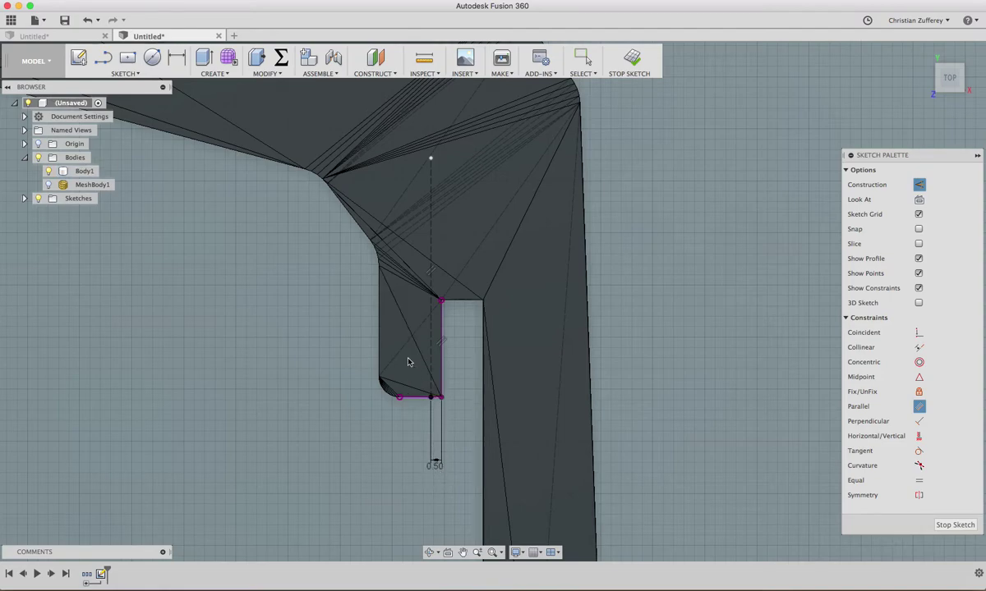
Step: Draw construction lines up the slot's right wall and across, boxing the area above the slot
left_click(102, 57)
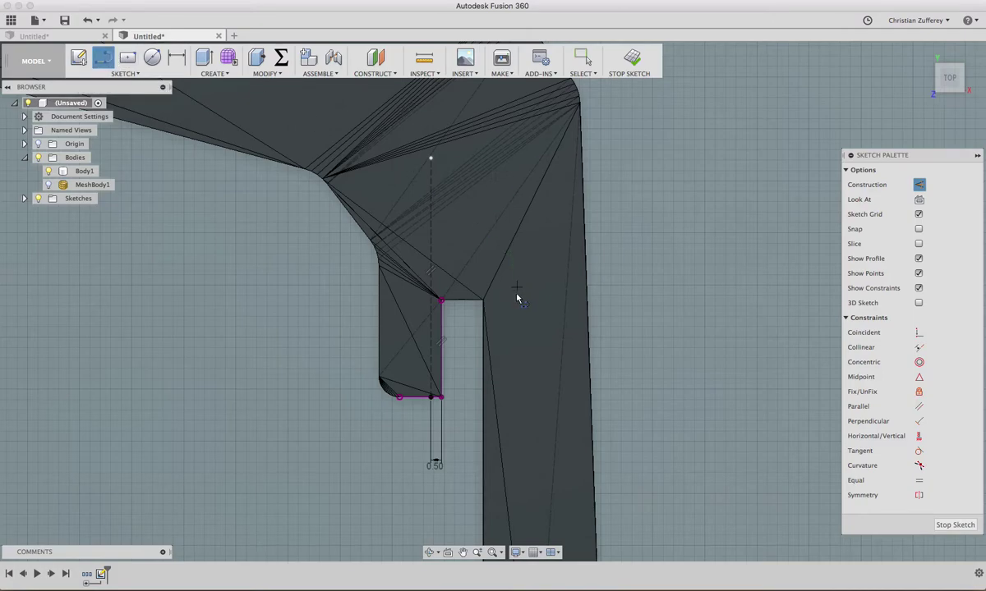
left_click(482, 419)
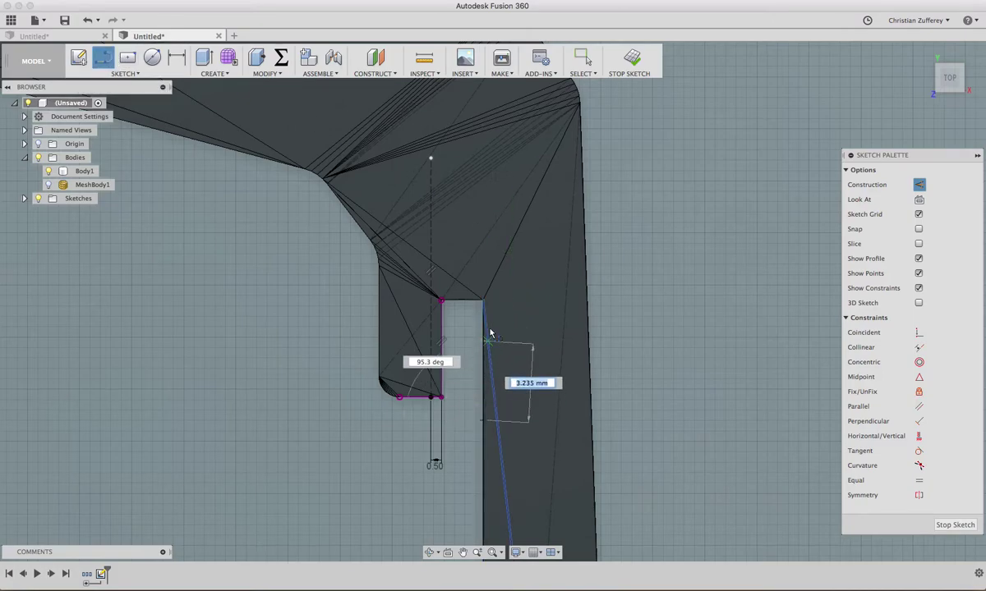
left_click(483, 223)
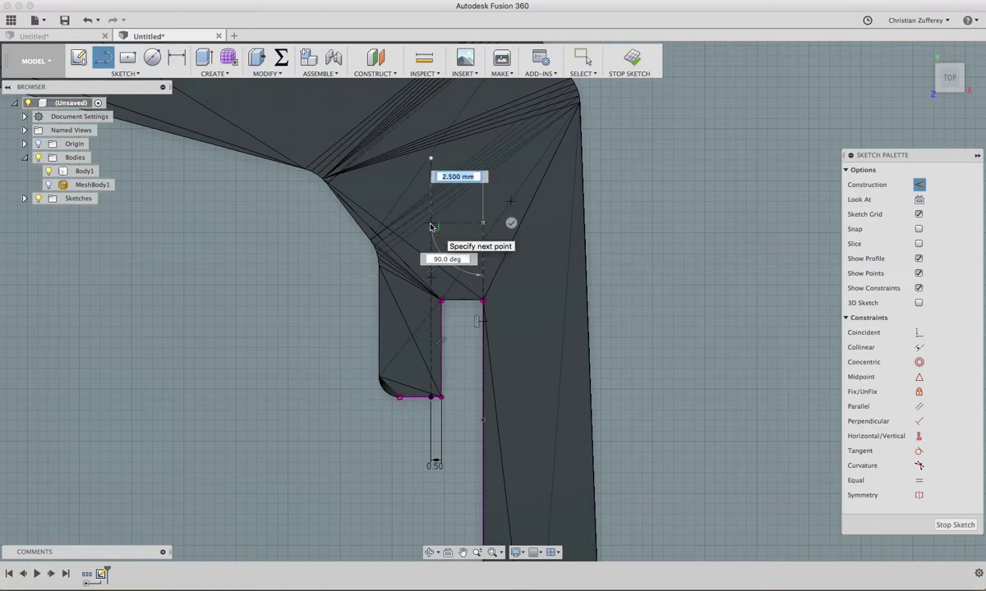
double_click(430, 227)
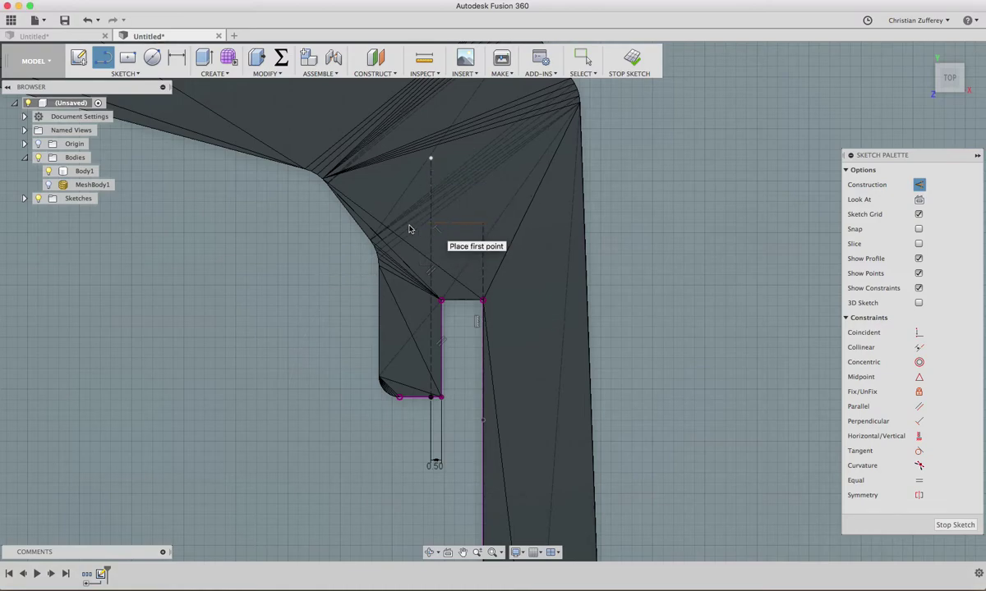
key("Escape")
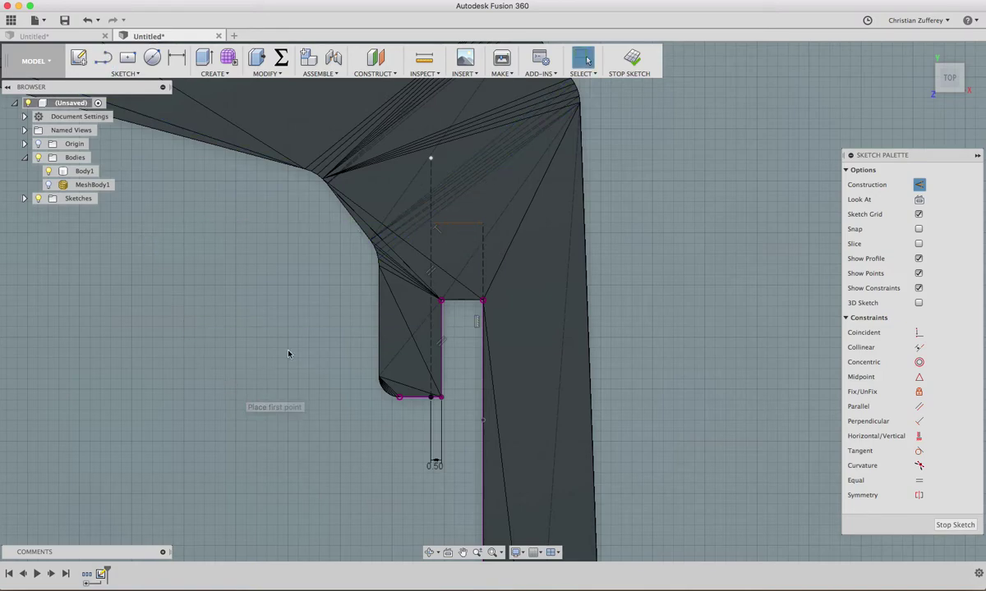
left_click(434, 234)
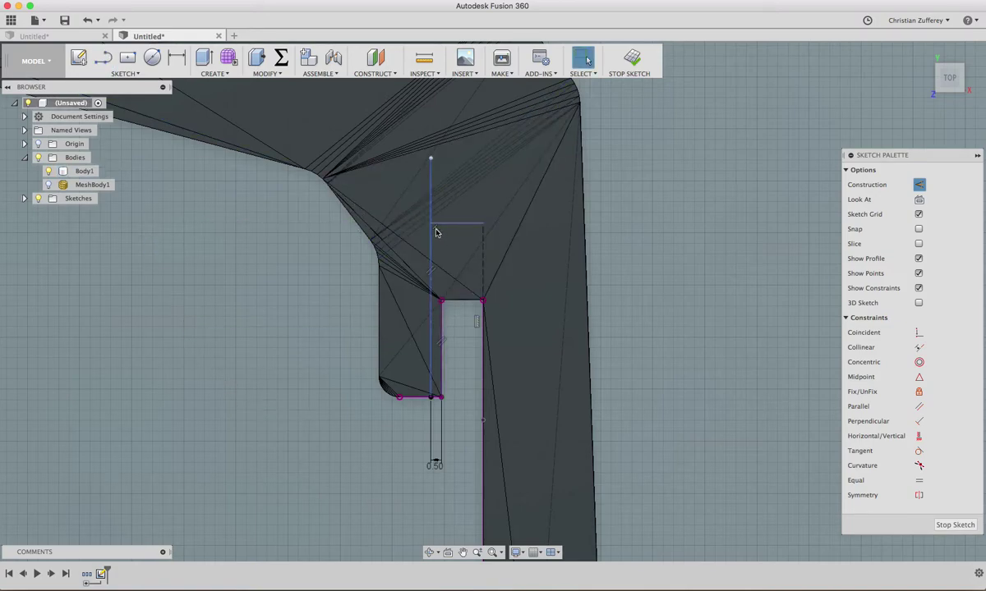
key("Escape")
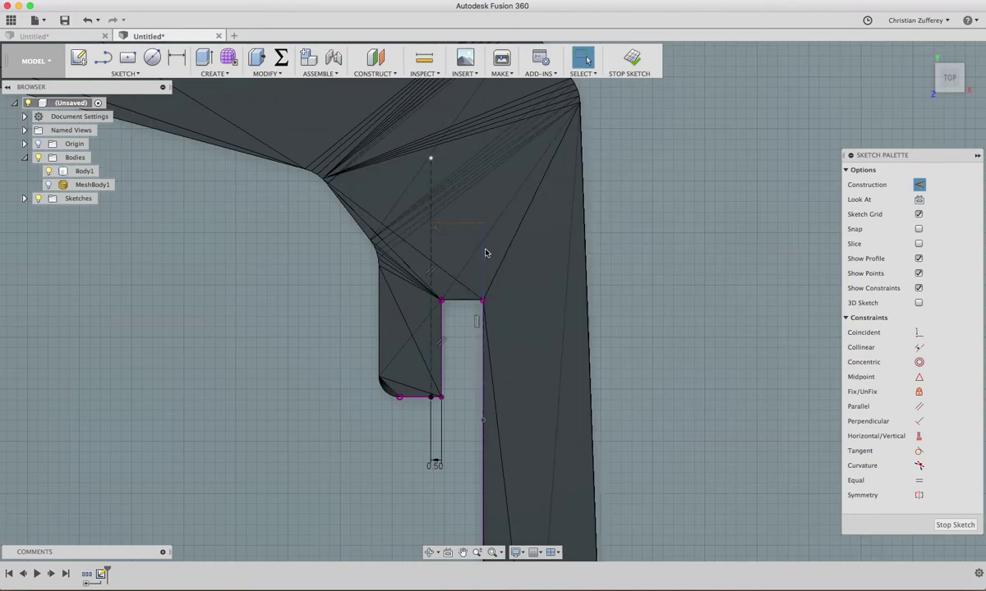
Step: Dimension the construction corner 3 mm above the slot's top corner, then turn Construction off
left_click(176, 56)
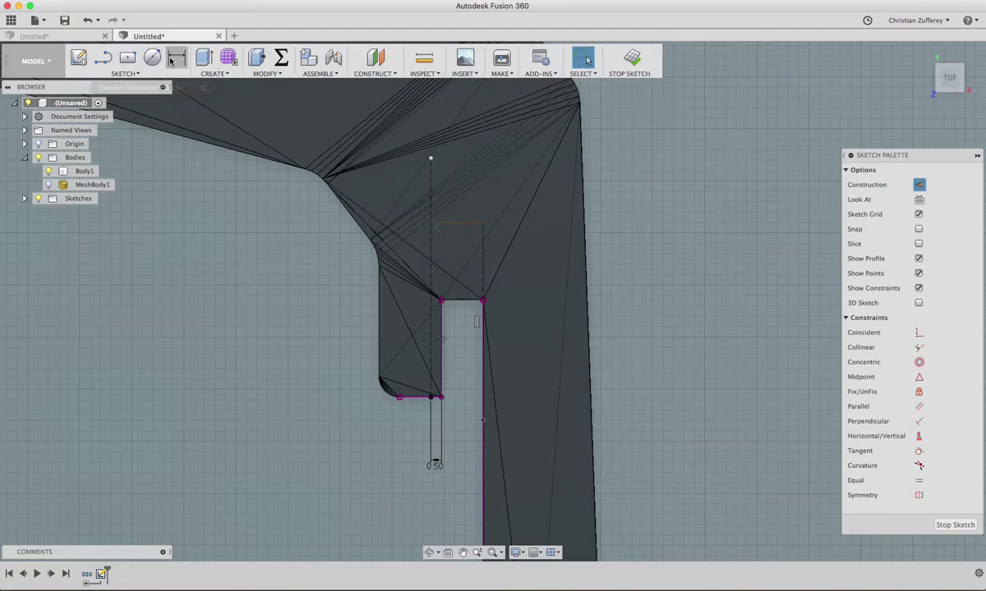
left_click(482, 223)
left_click(482, 301)
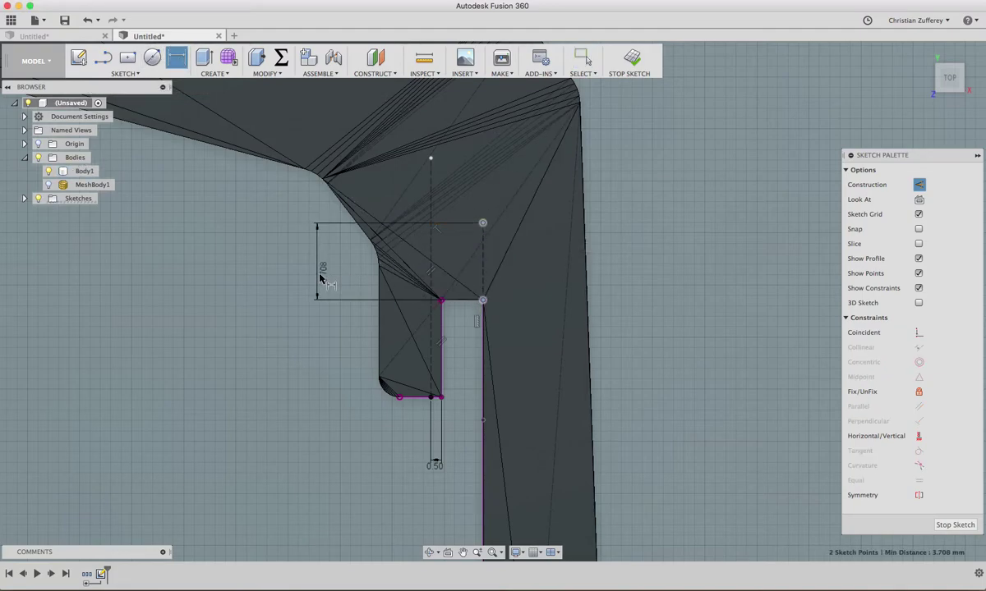
left_click(327, 273)
type("3")
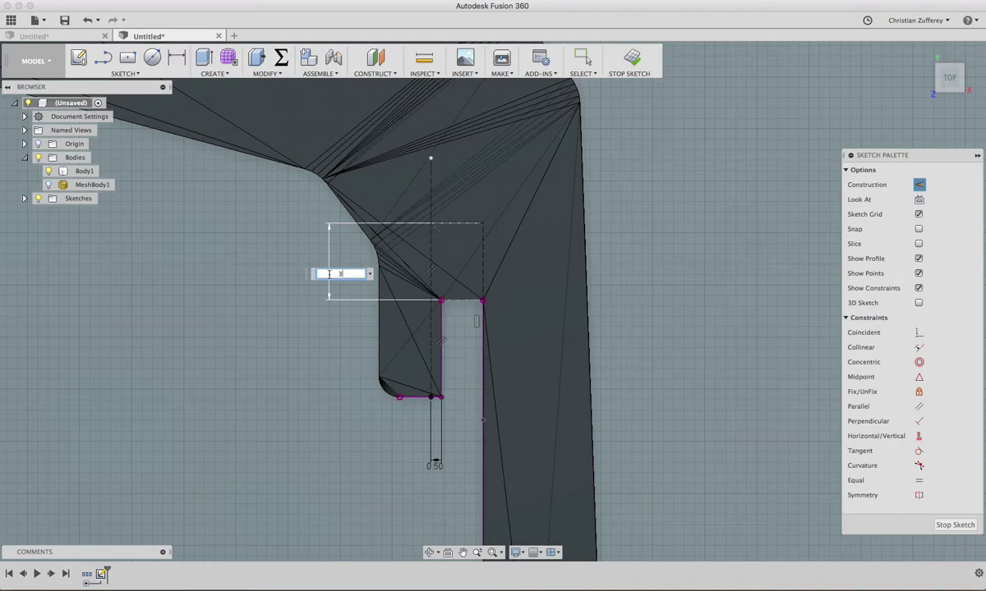
key("Return")
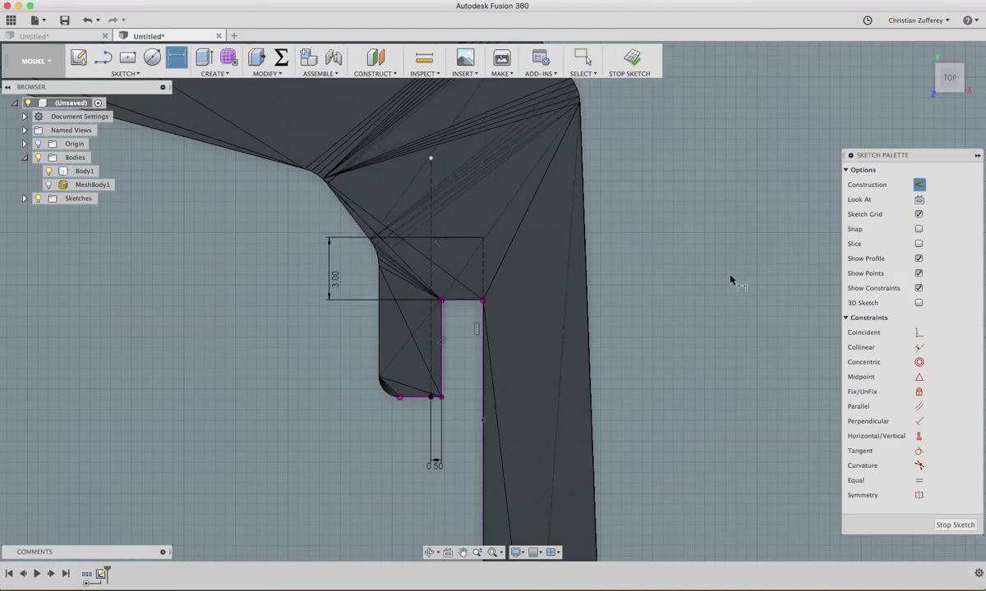
left_click(918, 184)
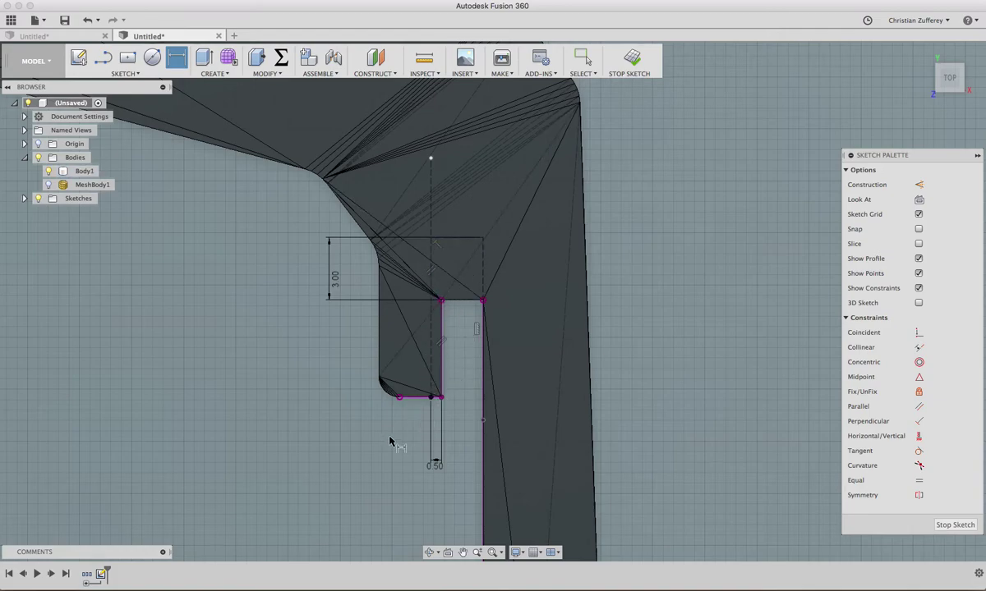
Step: Draw a three-point rectangle from the top construction corner down across the slot, then stop the sketch
left_click(125, 73)
mouse_move(95, 110)
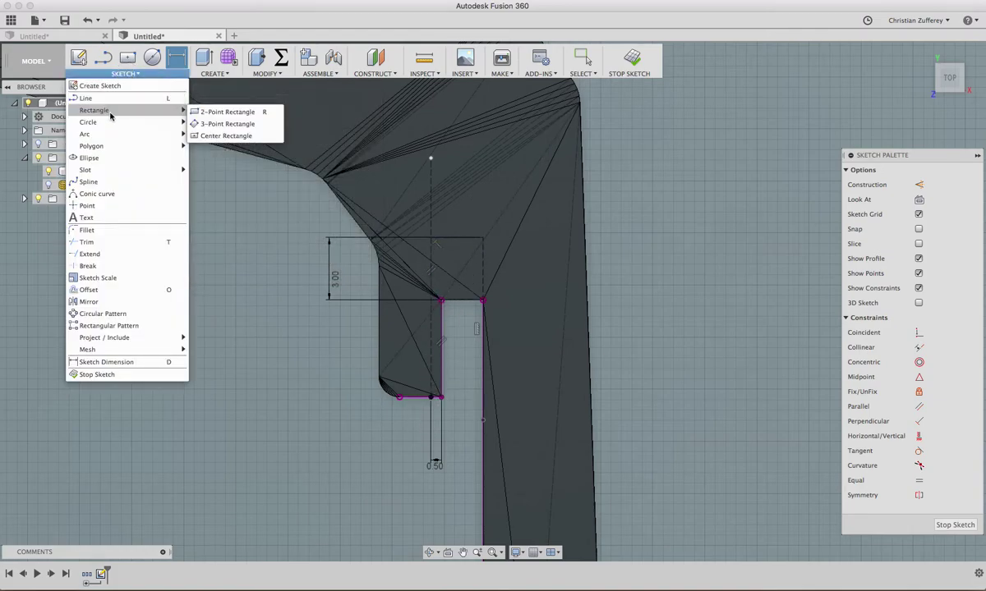
left_click(210, 124)
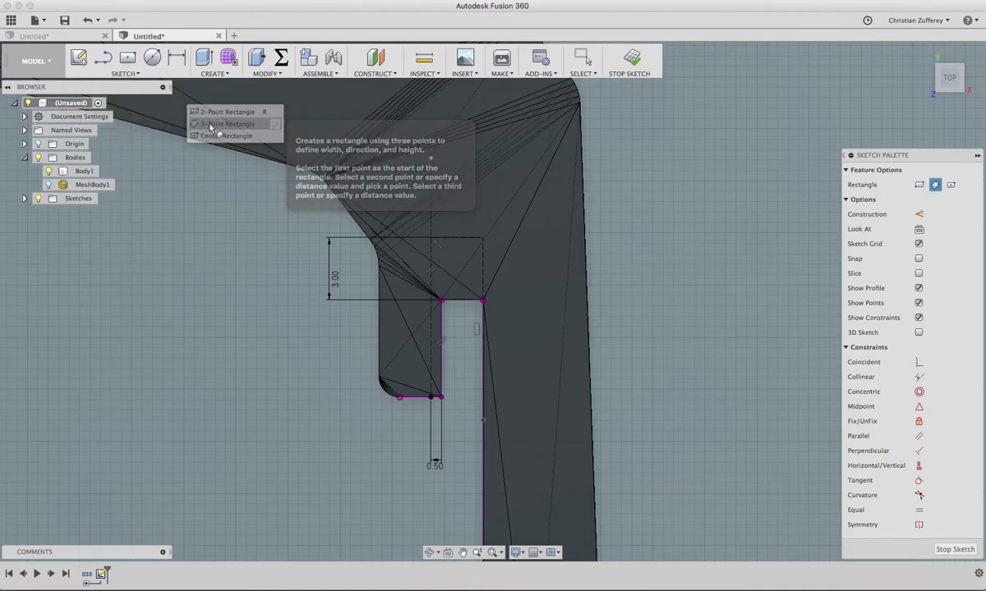
left_click(431, 240)
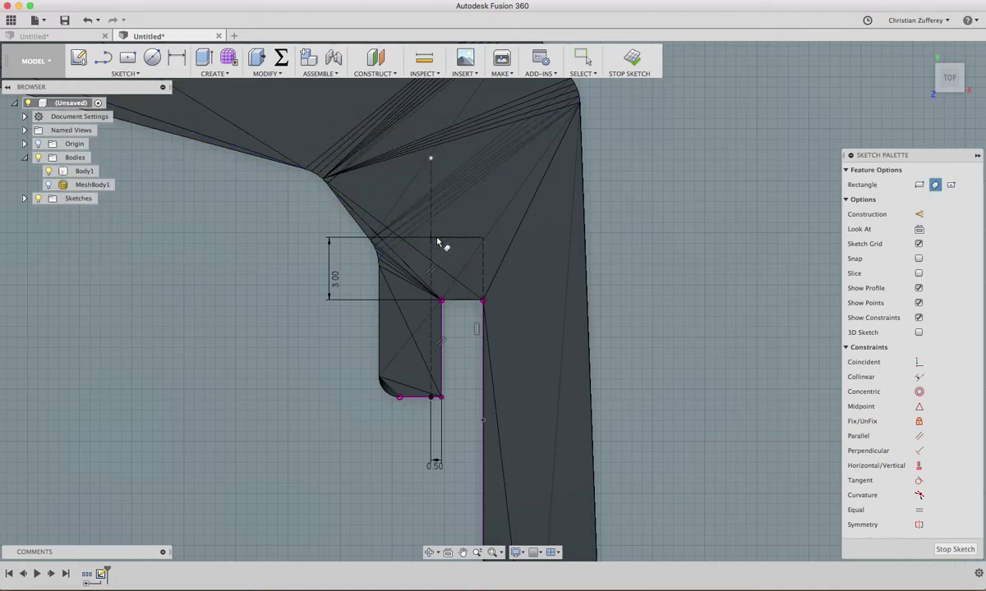
left_click(482, 239)
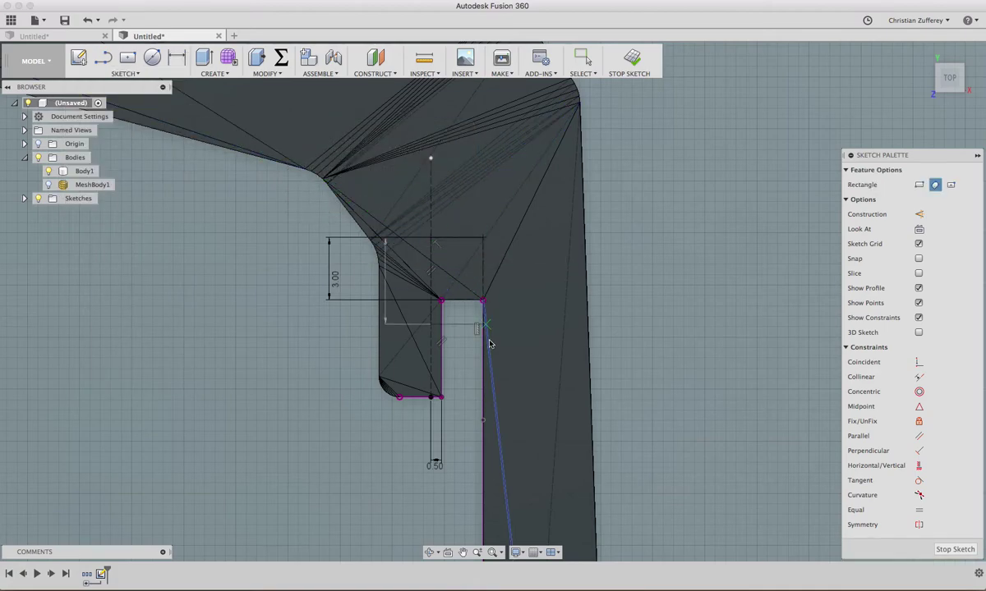
left_click(462, 493)
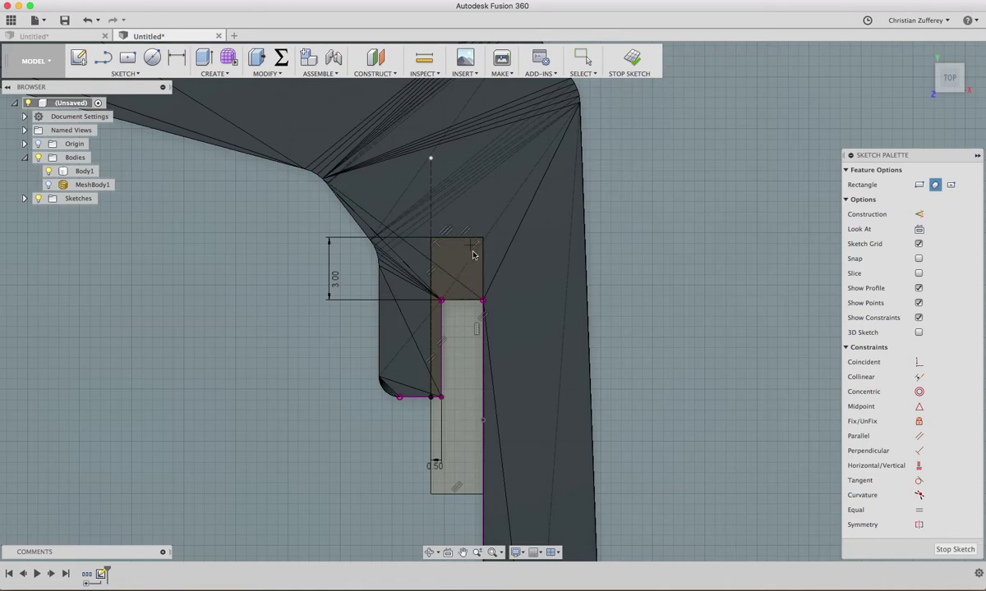
left_click(630, 58)
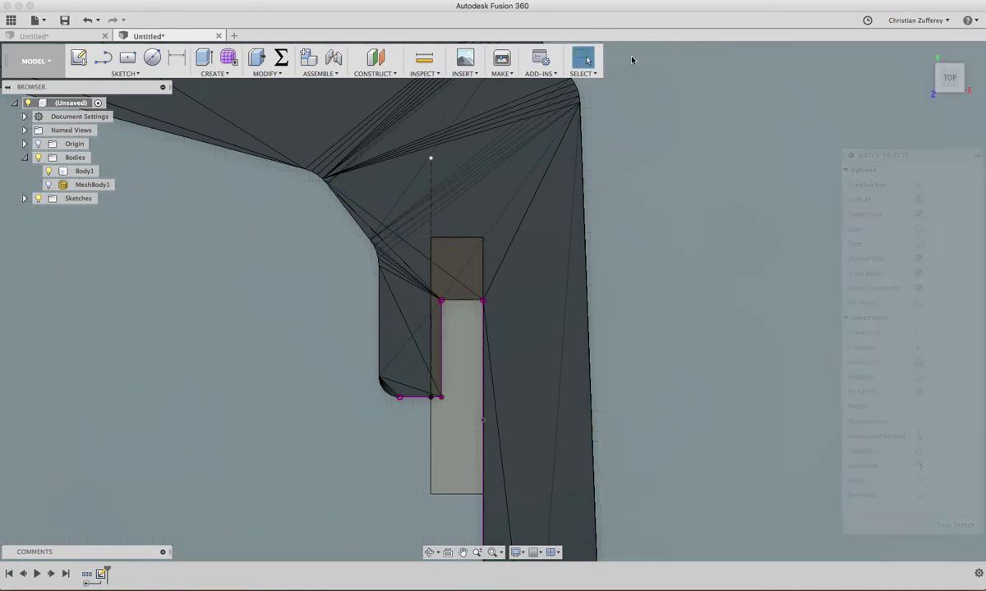
mouse_move(948, 79)
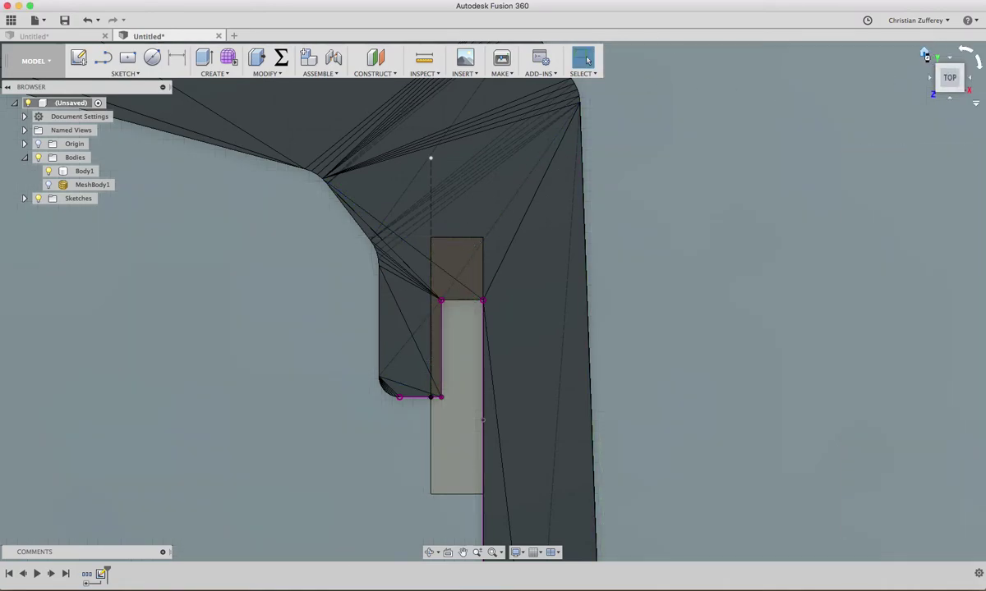
Step: Return to the home view, zoom in and pan to centre the rectangle sketch at the slot
left_click(924, 54)
left_click(688, 314)
scroll(691, 317, "up", 3)
scroll(692, 318, "up", 3)
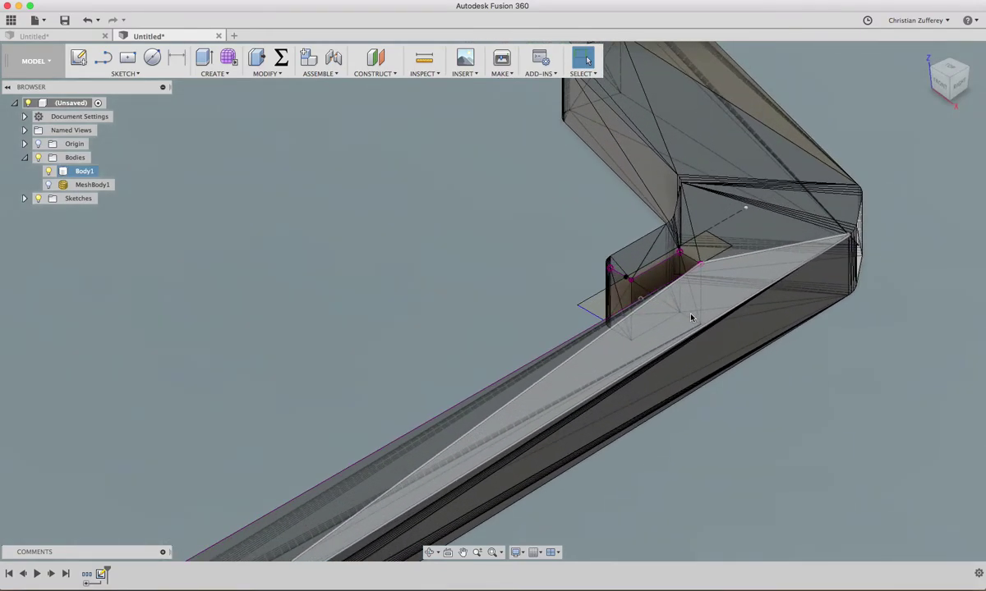
key("Escape")
scroll(864, 246, "up", 2)
scroll(865, 247, "up", 2)
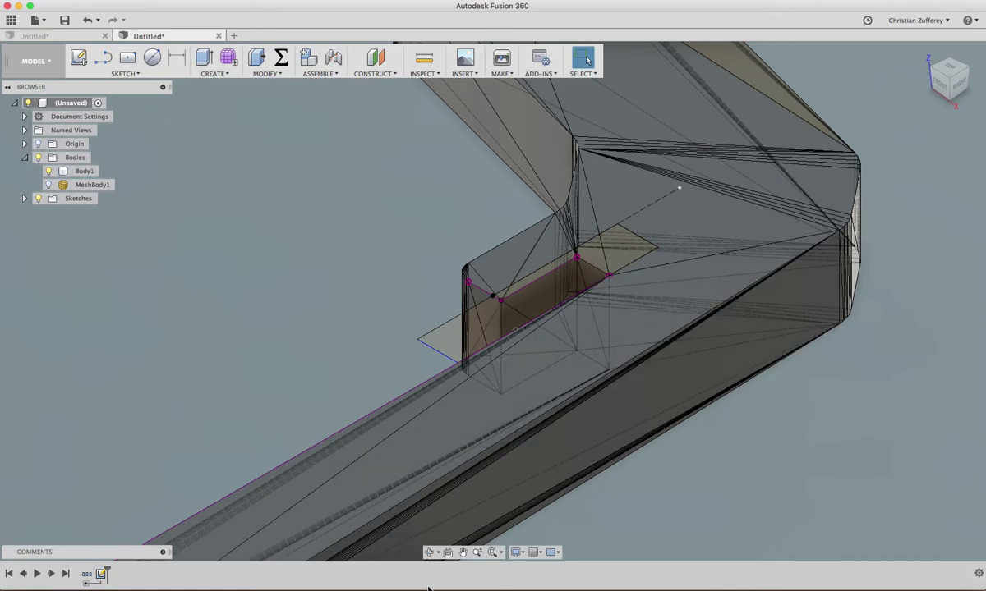
left_click(463, 552)
mouse_move(366, 315)
left_mouse_down()
mouse_move(297, 311)
mouse_move(255, 333)
left_mouse_up()
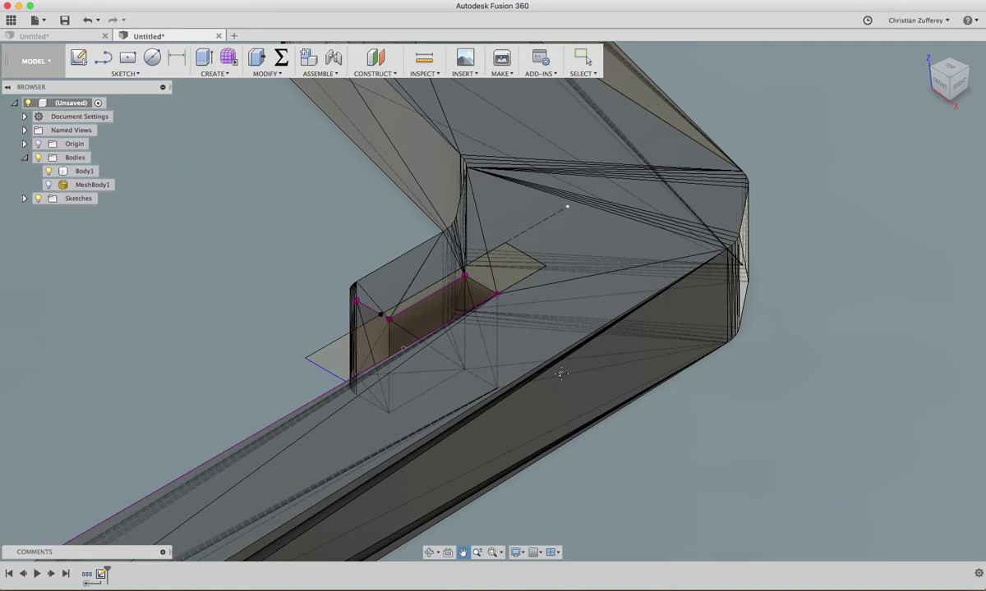
Step: Extrude the rectangle profile symmetrically as a cut, -6.599 mm each way, through Body1
left_click(257, 58)
left_click(432, 315)
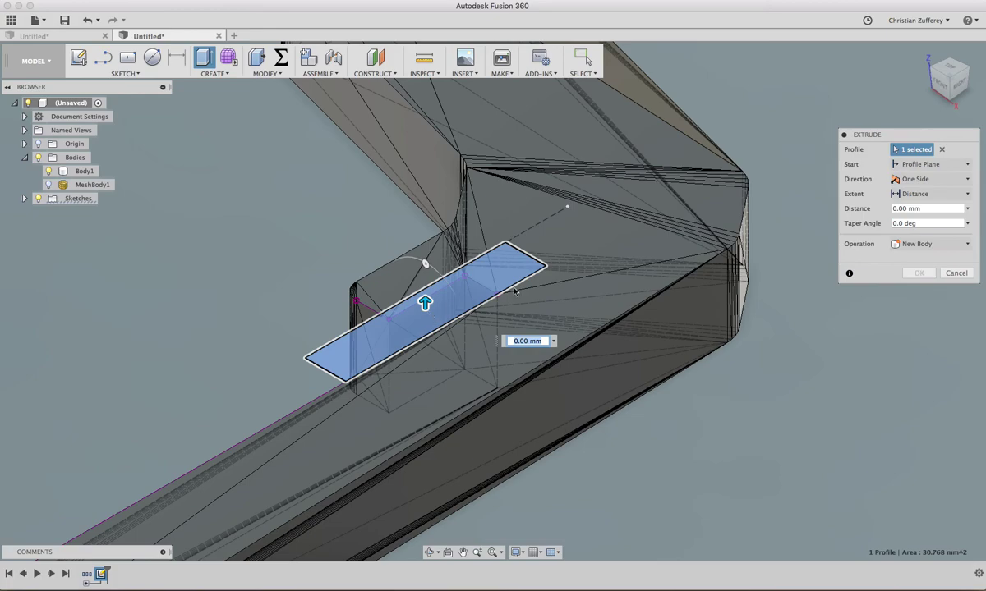
left_click(933, 180)
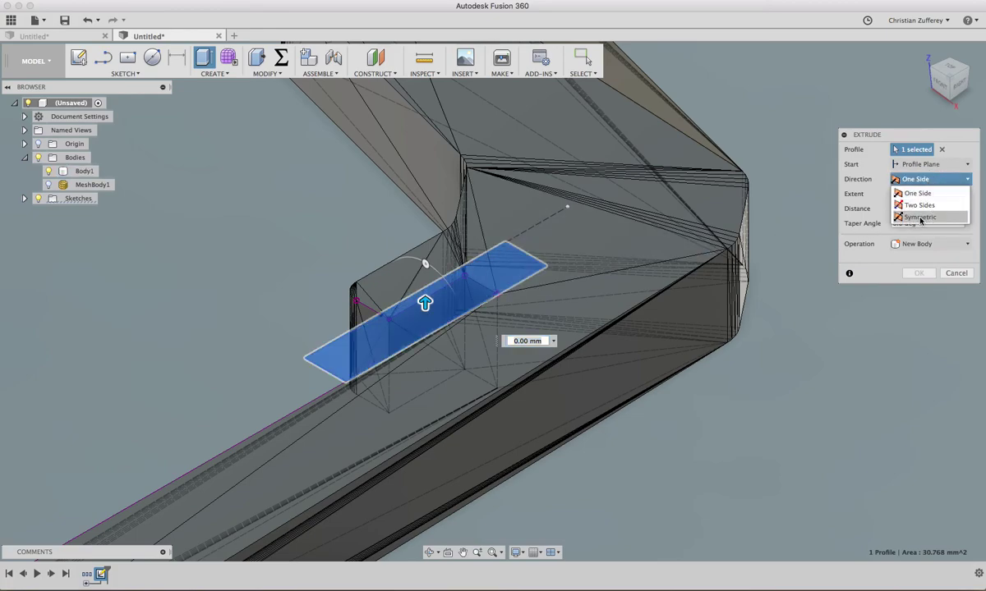
left_click(920, 217)
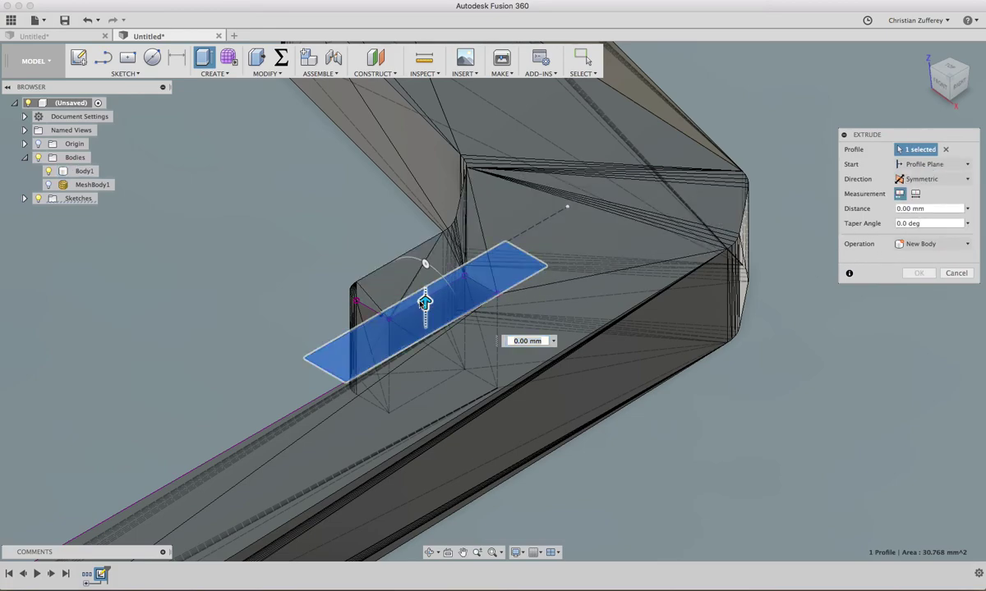
left_click_drag(425, 302, 400, 433)
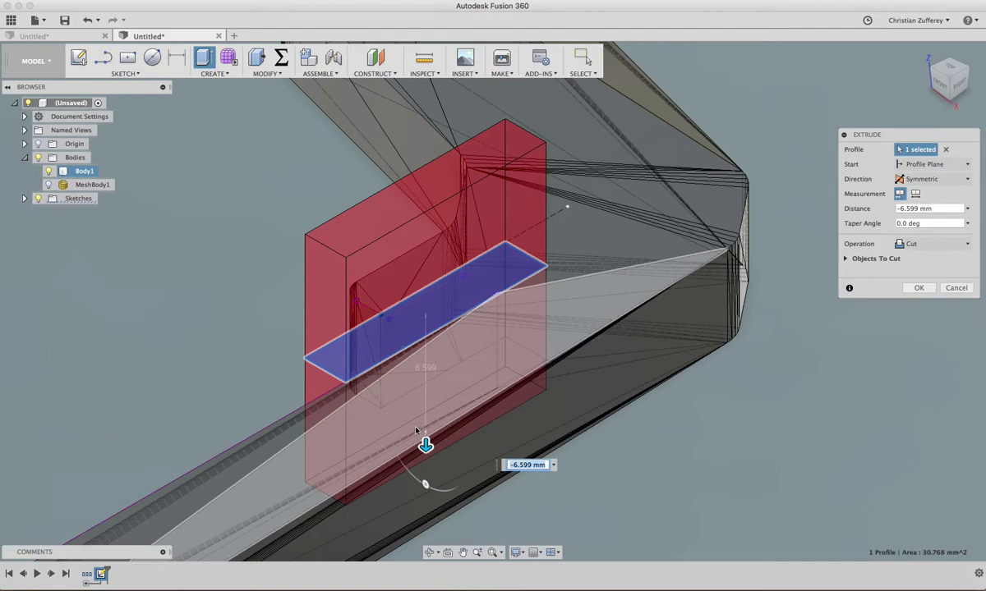
left_click(922, 290)
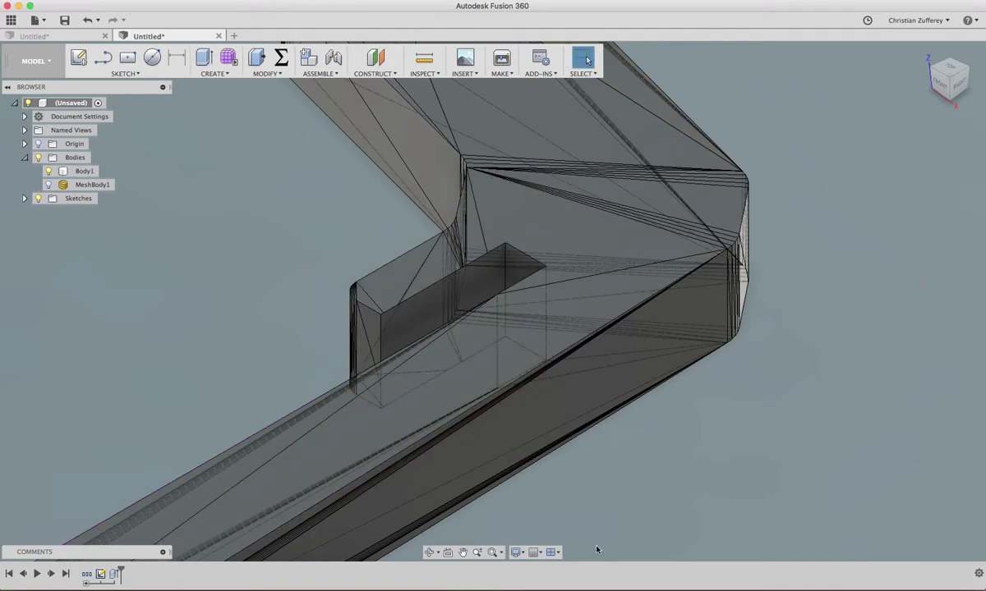
Step: Orbit the model to look through the newly cut rectangular slot
left_click(429, 552)
mouse_move(552, 491)
left_mouse_down()
mouse_move(559, 510)
mouse_move(597, 523)
mouse_move(560, 525)
left_mouse_up()
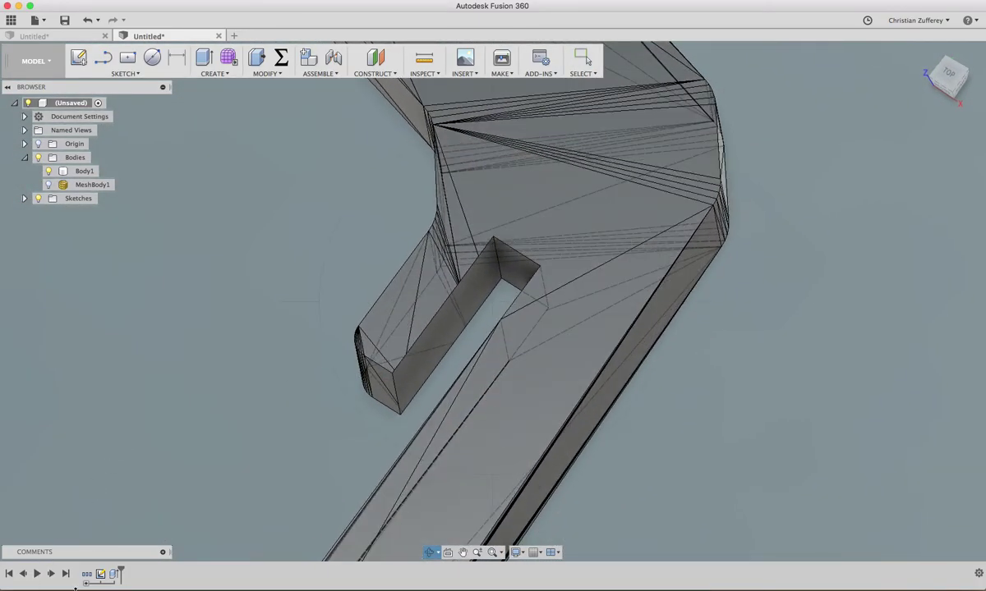
key("Escape")
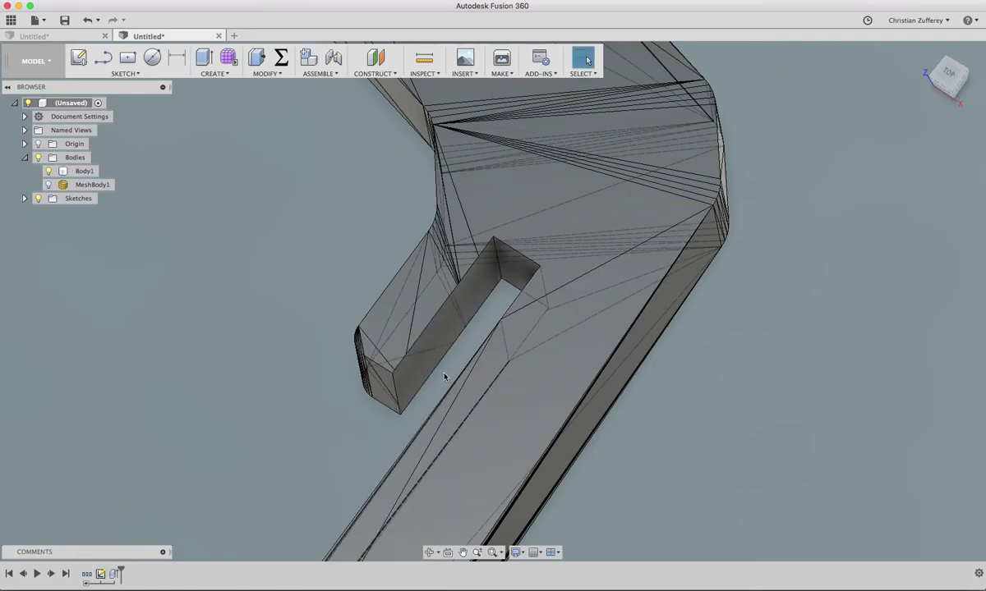
Step: Edit the slot sketch, changing its height from 3.00 to 10.00 and width from 0.50 to 2.00
right_click(101, 575)
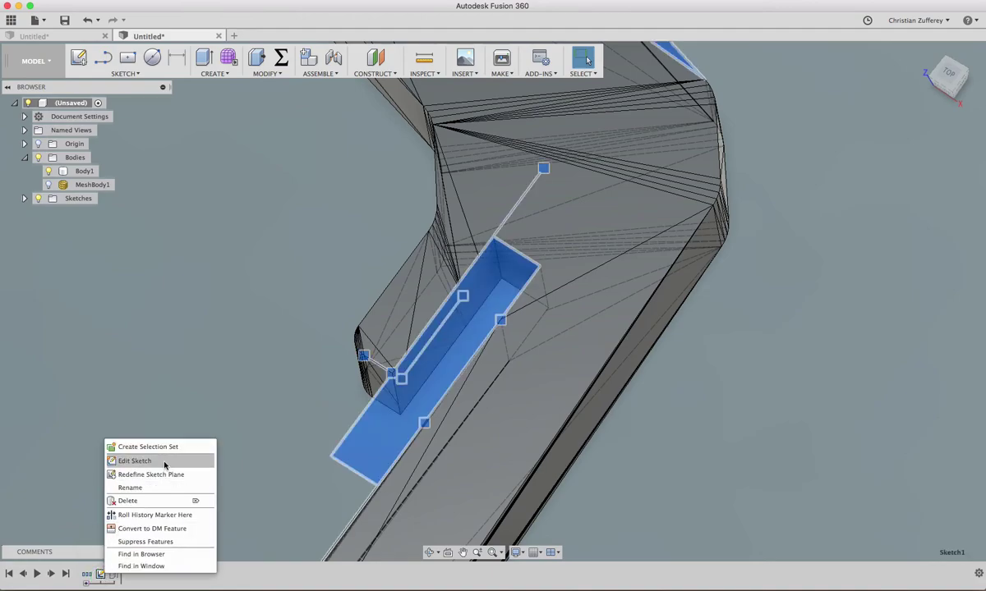
left_click(134, 461)
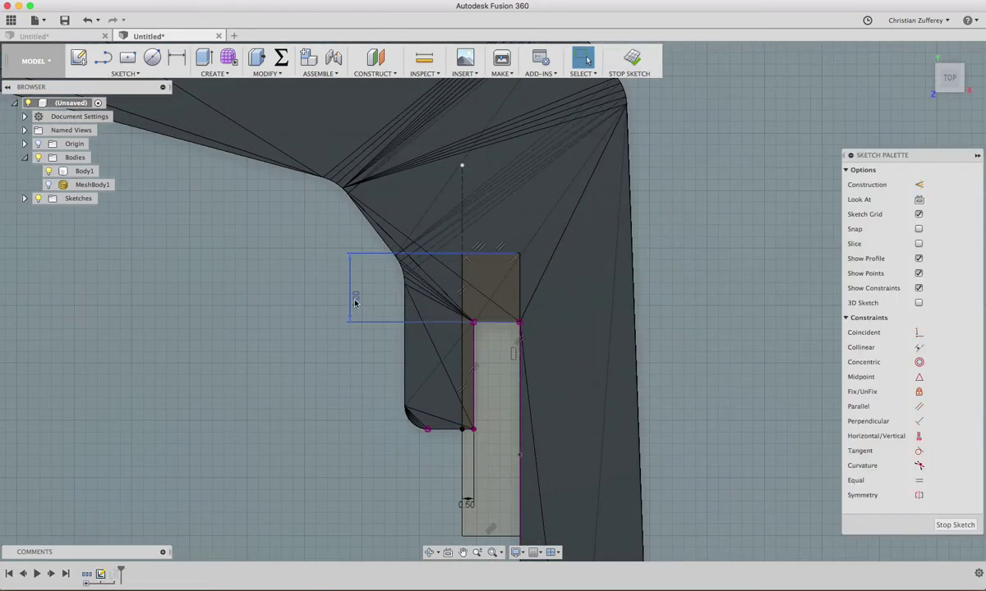
double_click(355, 302)
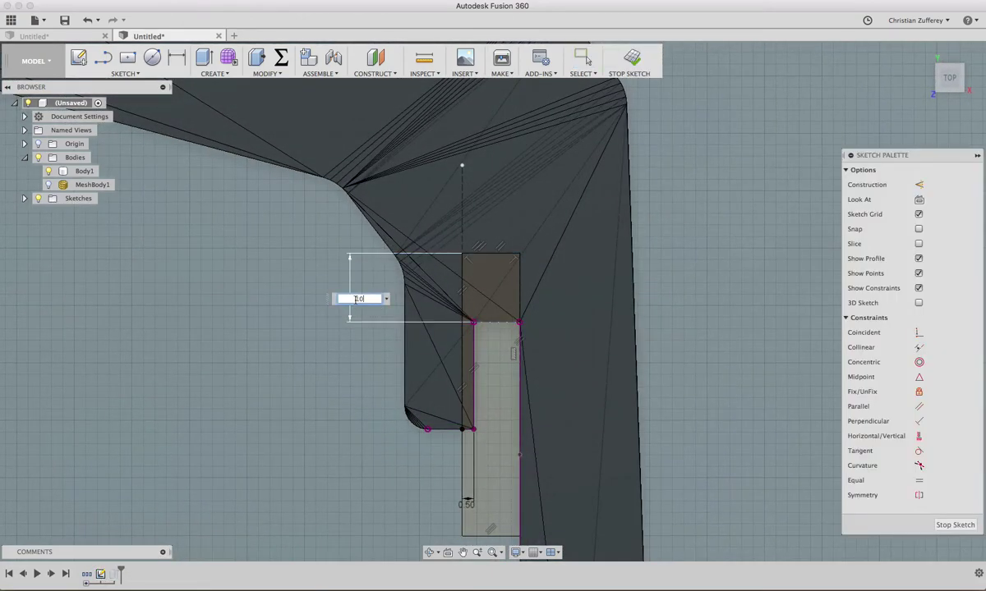
key("Return")
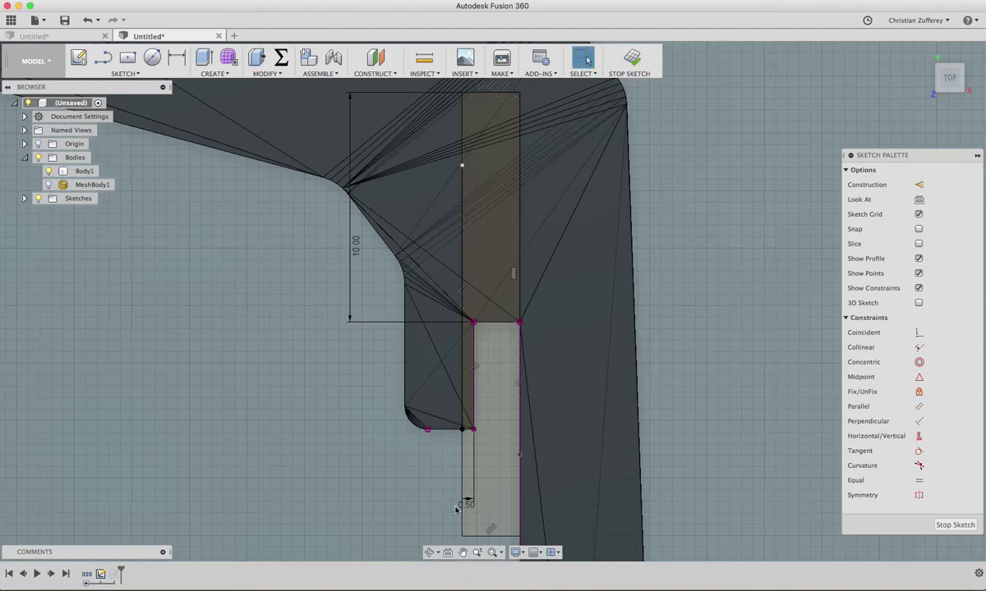
double_click(468, 508)
type("2")
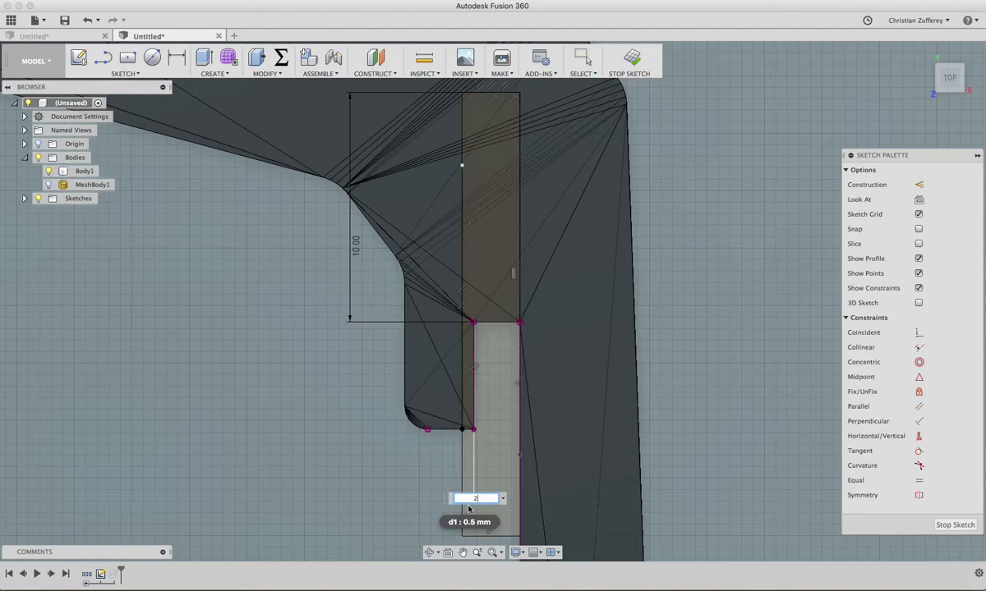
key("Return")
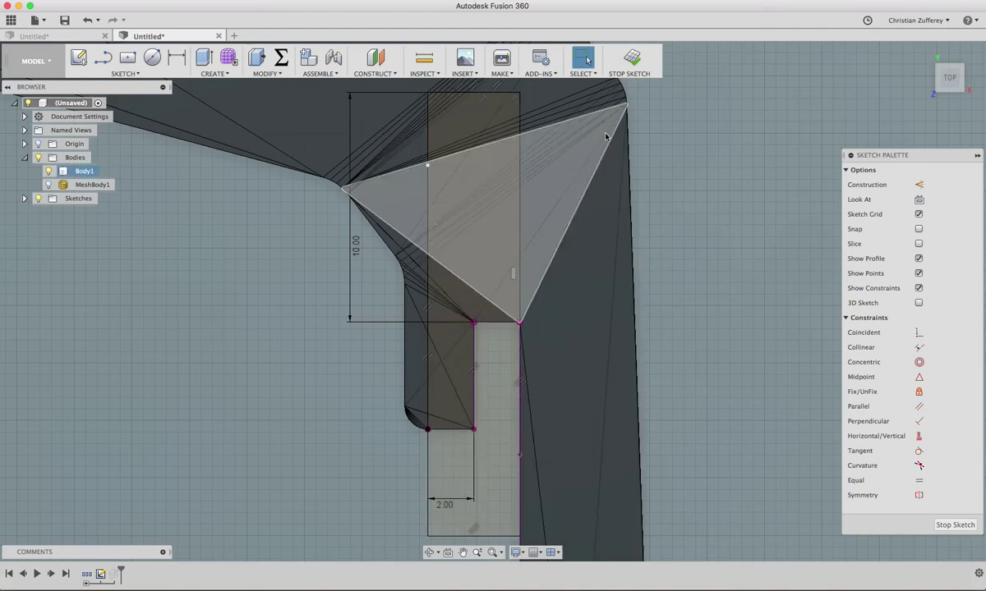
left_click(632, 59)
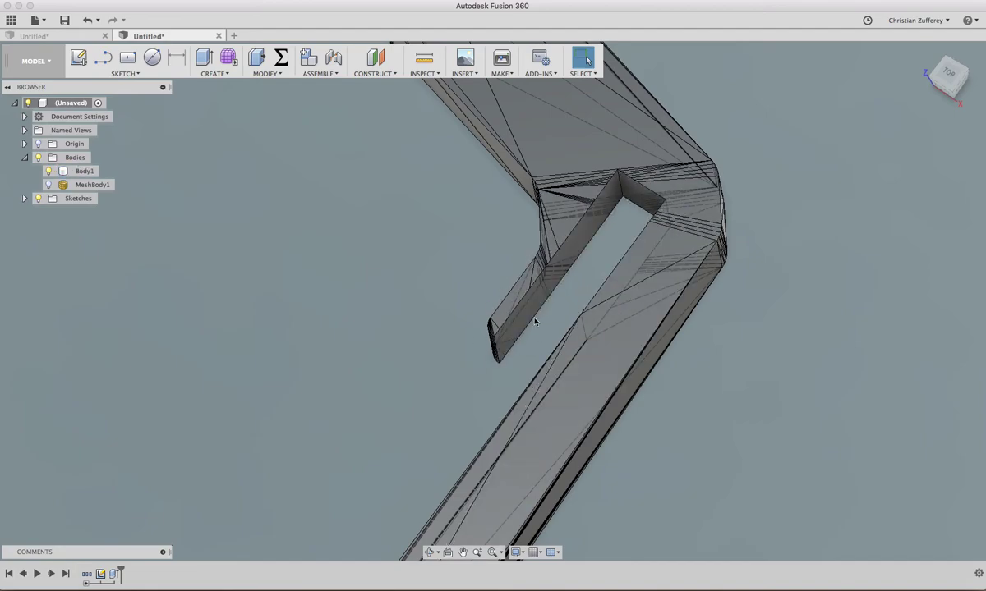
Step: Zoom out to the home view of the whole part and open the MAKE menu
scroll(717, 393, "down", 1)
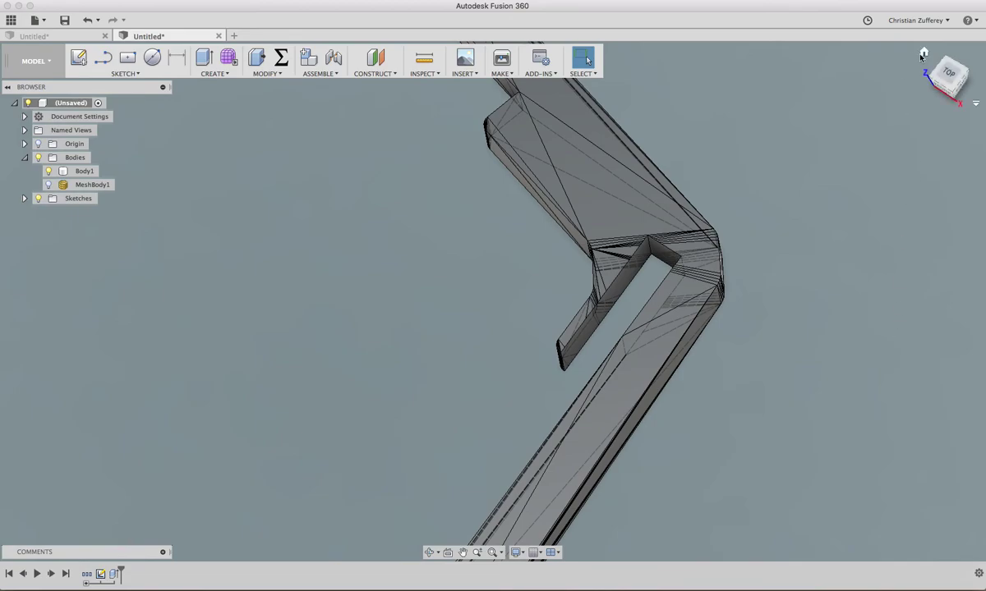
left_click(924, 53)
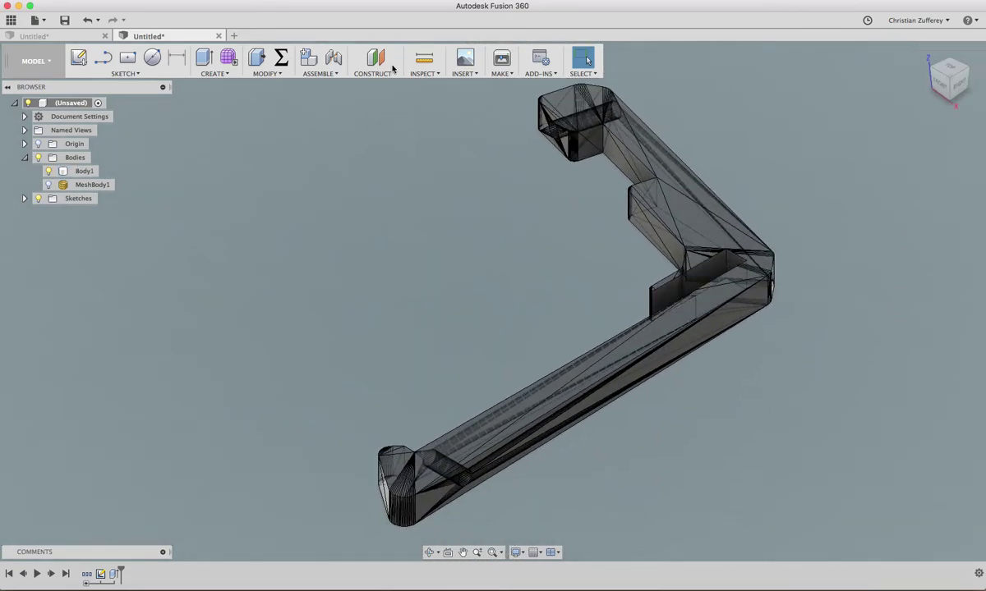
left_click(499, 74)
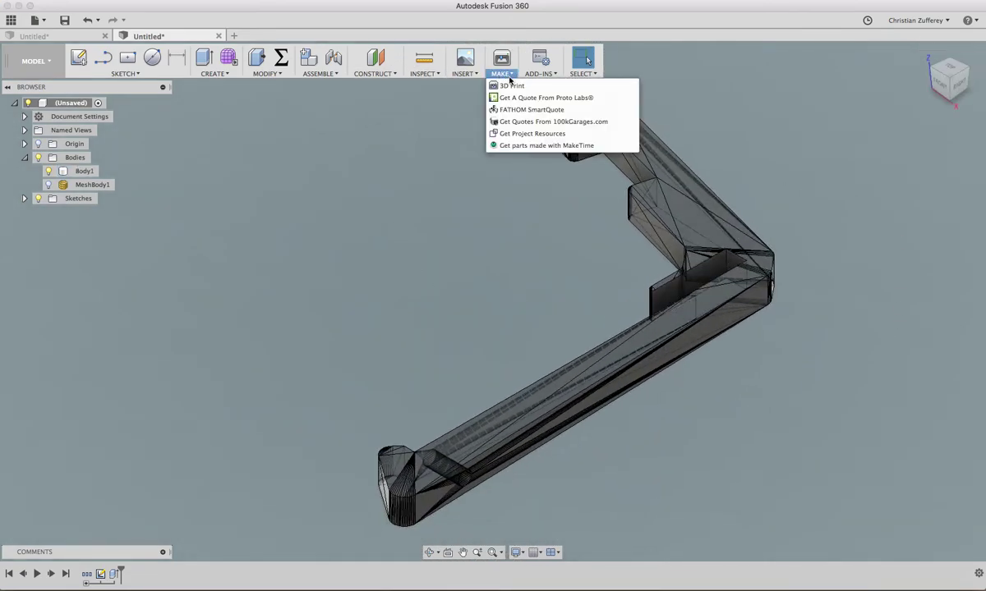
Step: Export Body1 via 3D Print, without the print utility, saving it as Body1.stl
left_click(511, 86)
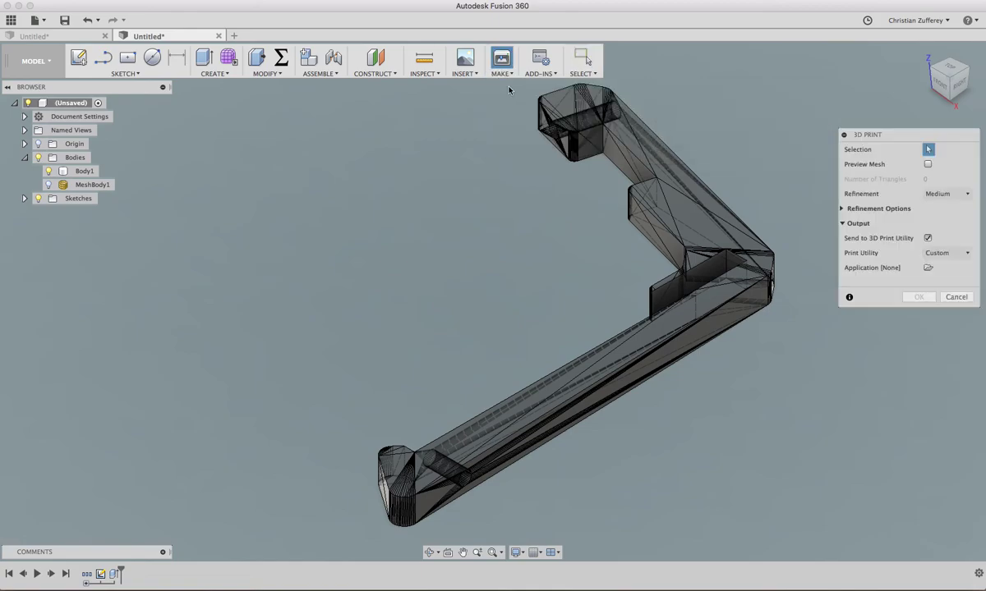
left_click(928, 238)
left_click(707, 242)
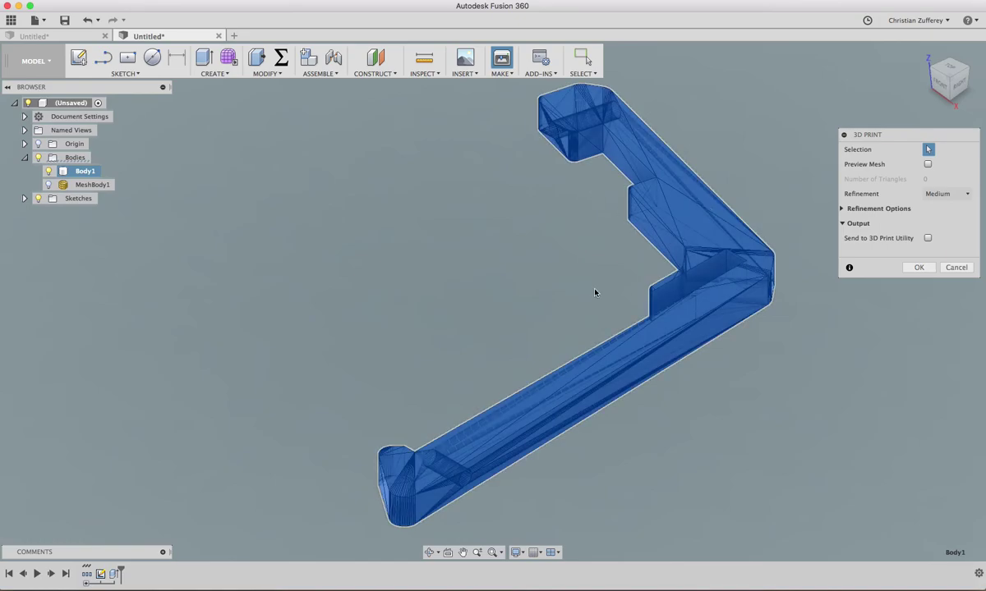
left_click(918, 267)
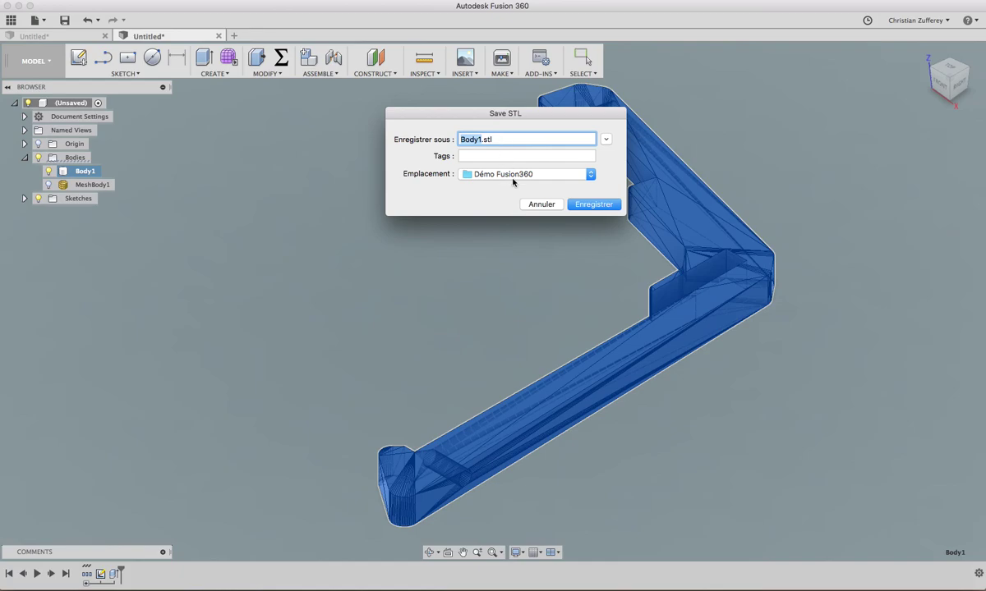
left_click(541, 205)
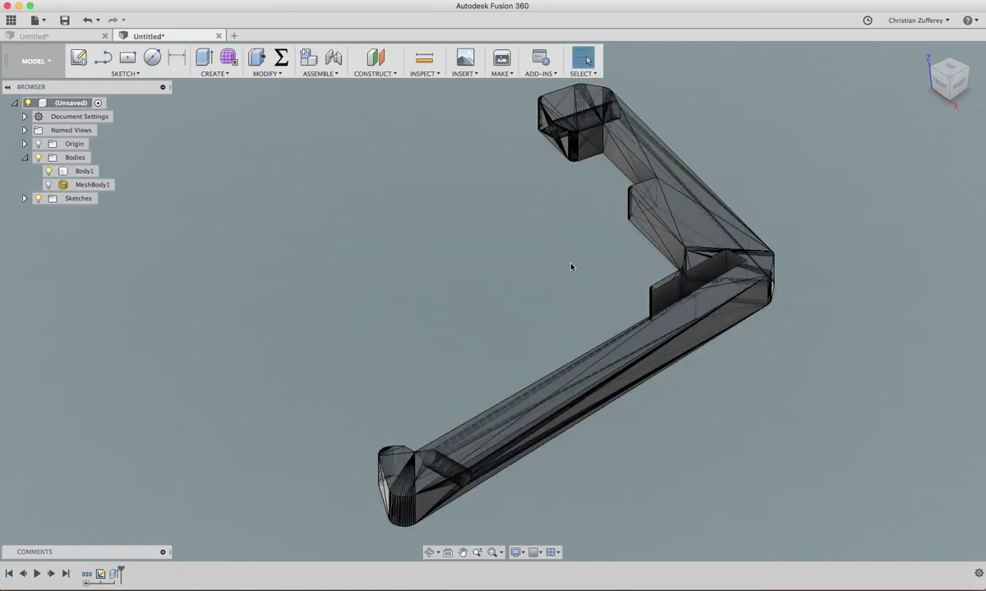